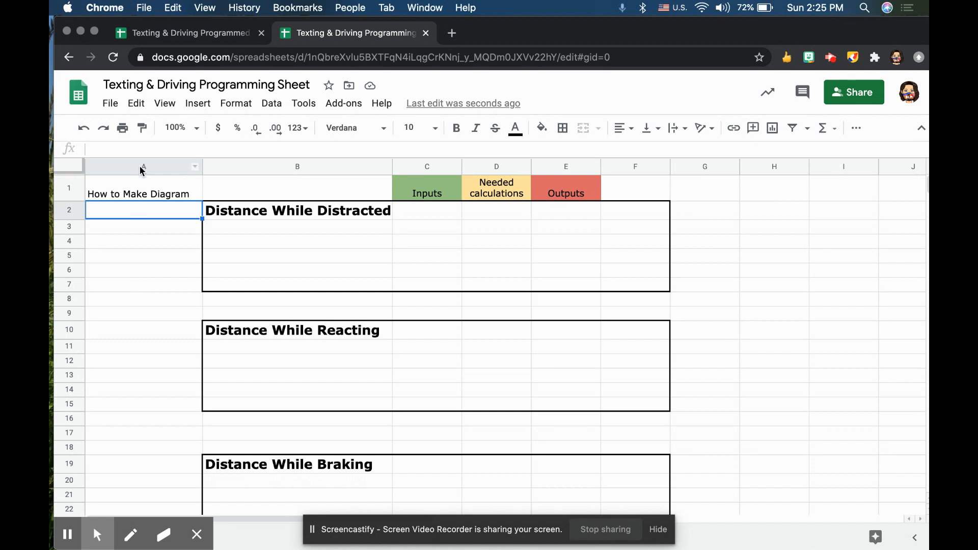
Merge all cells of column A vertically into one cell.
{"action": "left_click", "coordinate": [143, 171]}
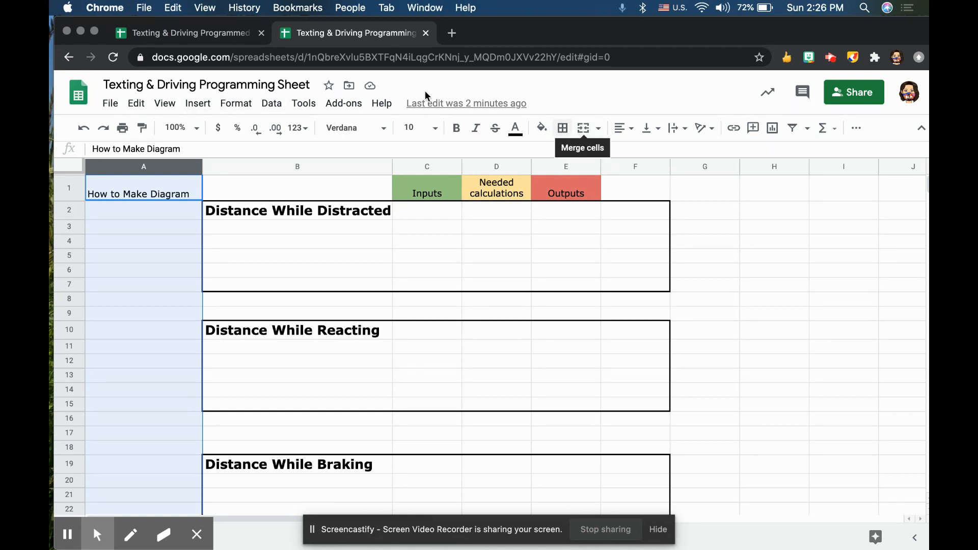
{"action": "left_click", "coordinate": [249, 108]}
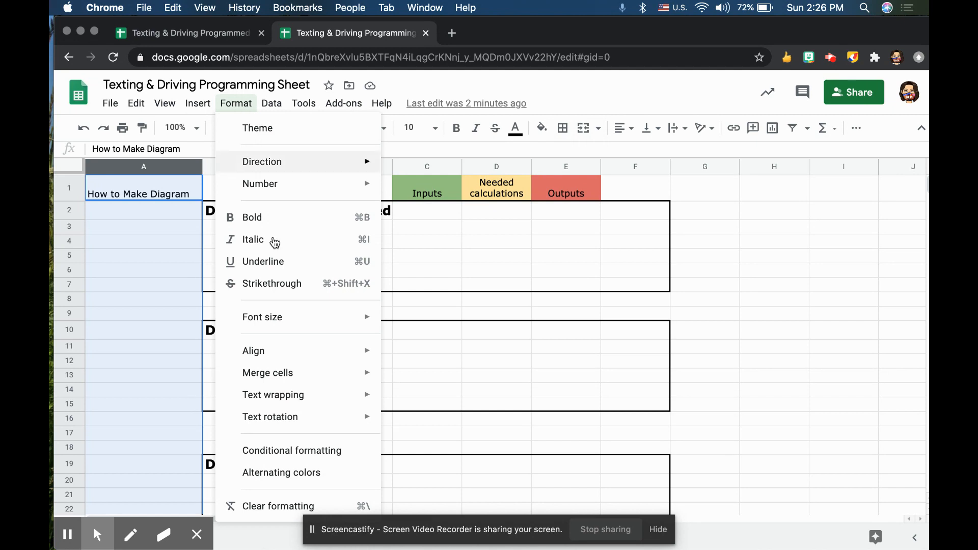
{"action": "mouse_move", "coordinate": [306, 376]}
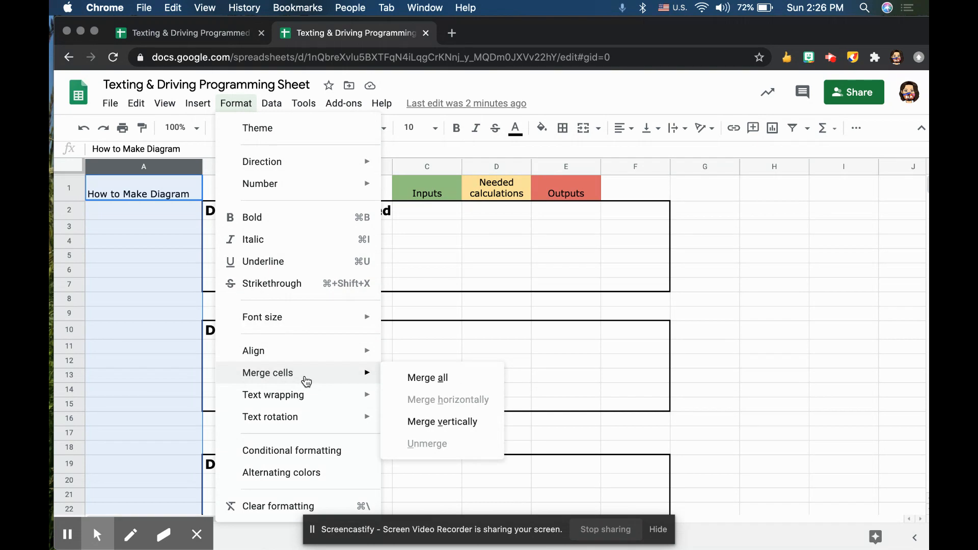
{"action": "left_click", "coordinate": [422, 423]}
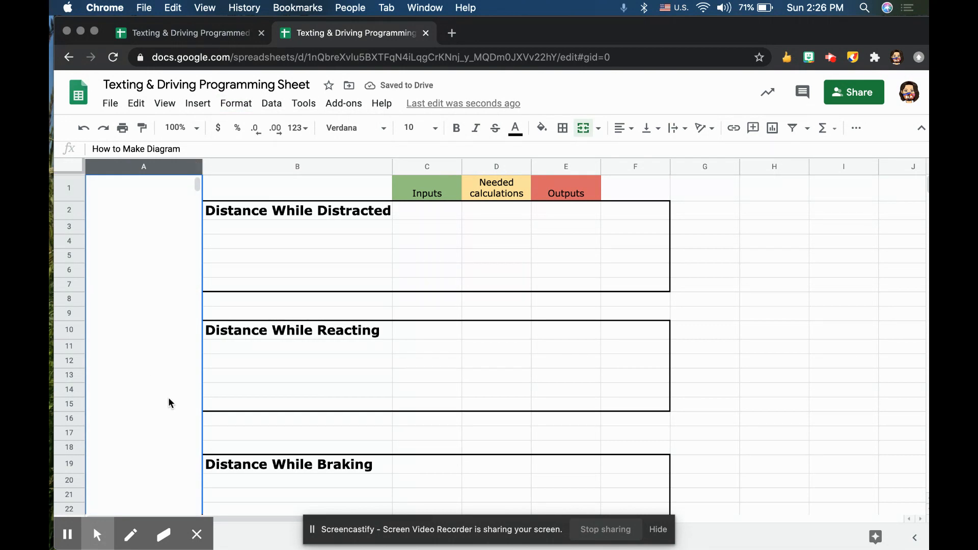
Start a new drawing in the sheet and check the example diagram in the finished Texting & Driving Programmed spreadsheet.
{"action": "left_click", "coordinate": [196, 103]}
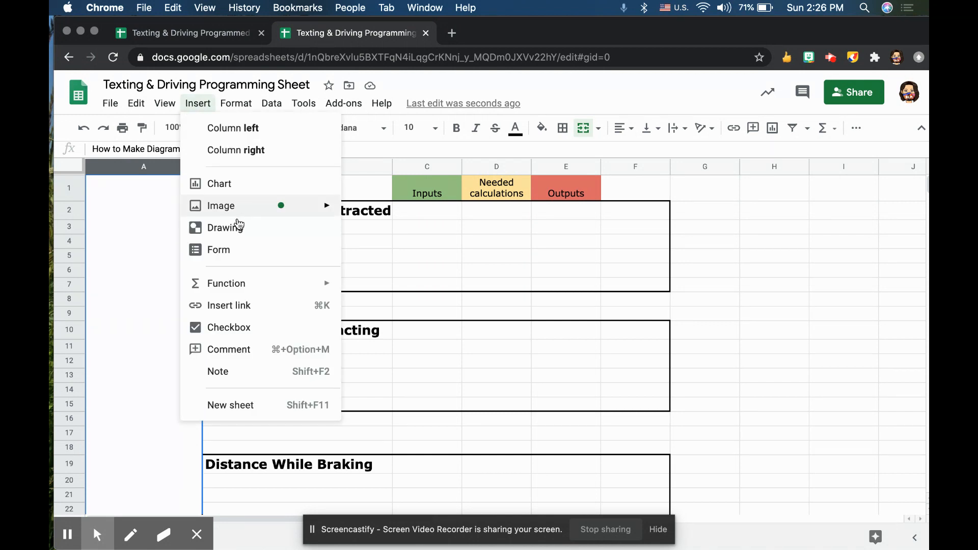
{"action": "left_click", "coordinate": [239, 226]}
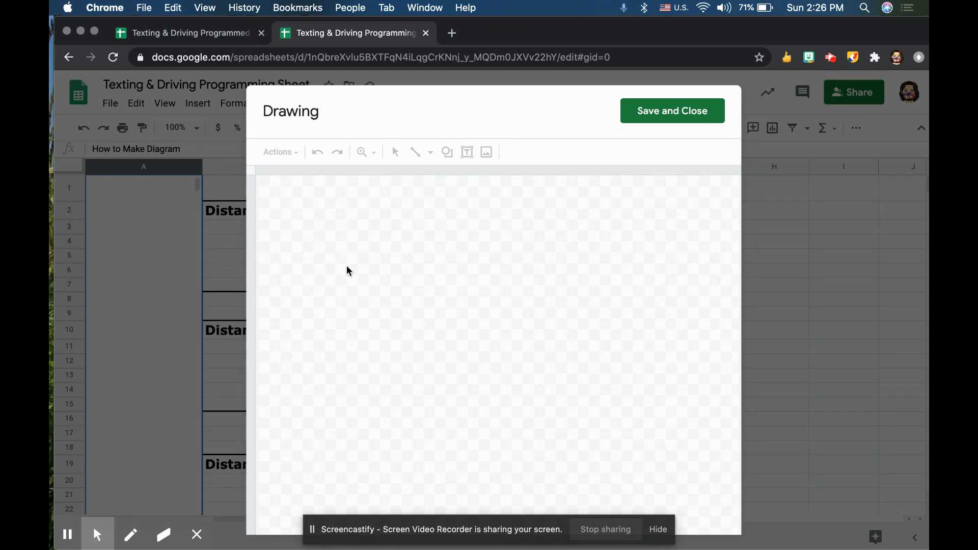
{"action": "left_click", "coordinate": [217, 34]}
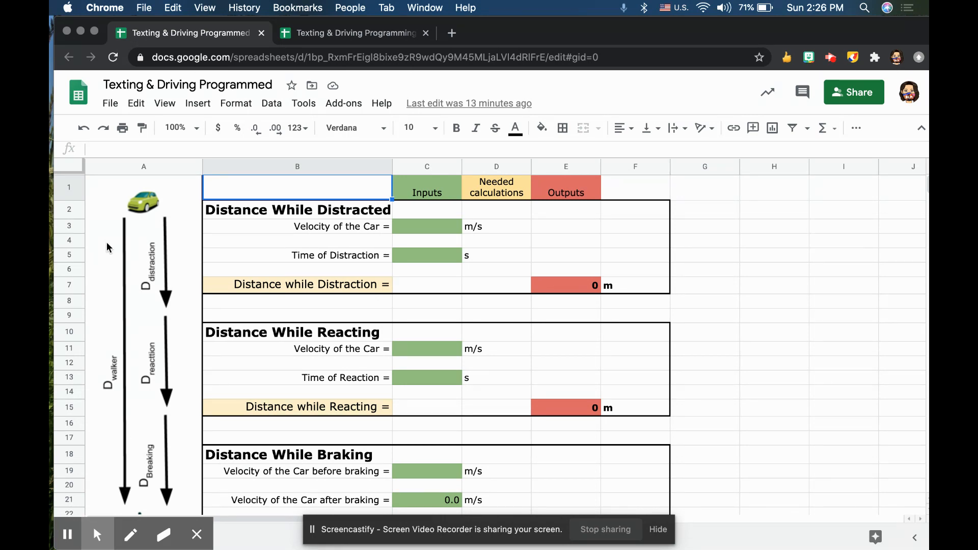
{"action": "left_click", "coordinate": [306, 33]}
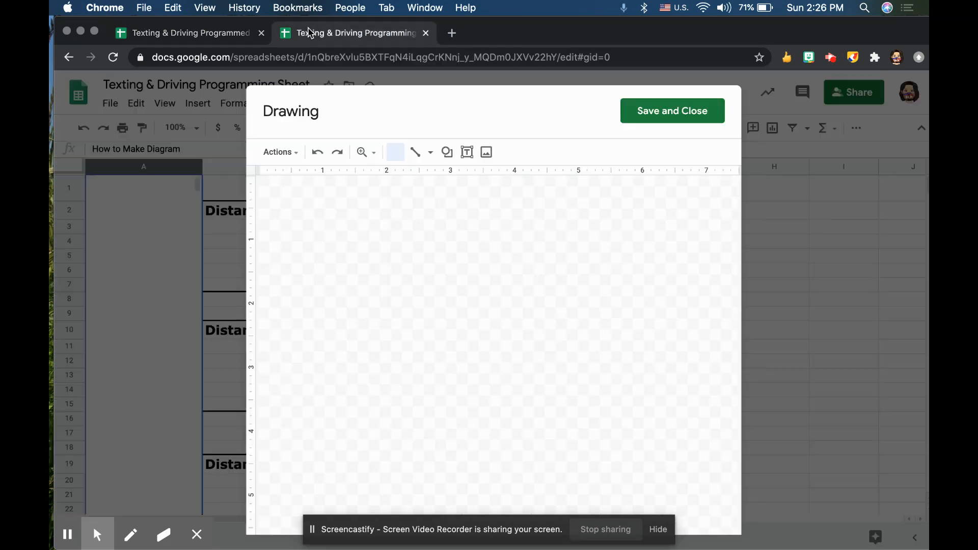
Draw a long vertical arrow pointing down near the canvas's left edge, spanning most of its height.
{"action": "left_click", "coordinate": [415, 154]}
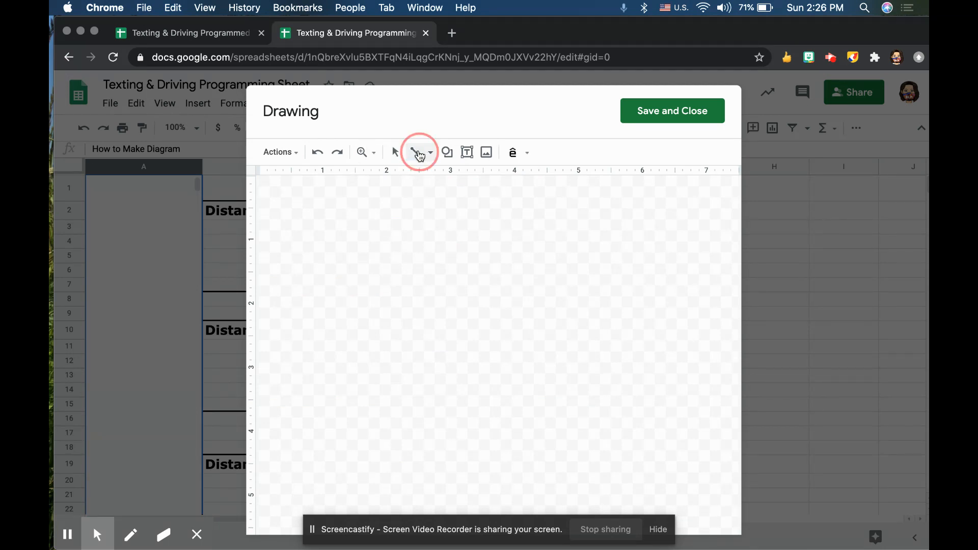
{"action": "left_click", "coordinate": [431, 154]}
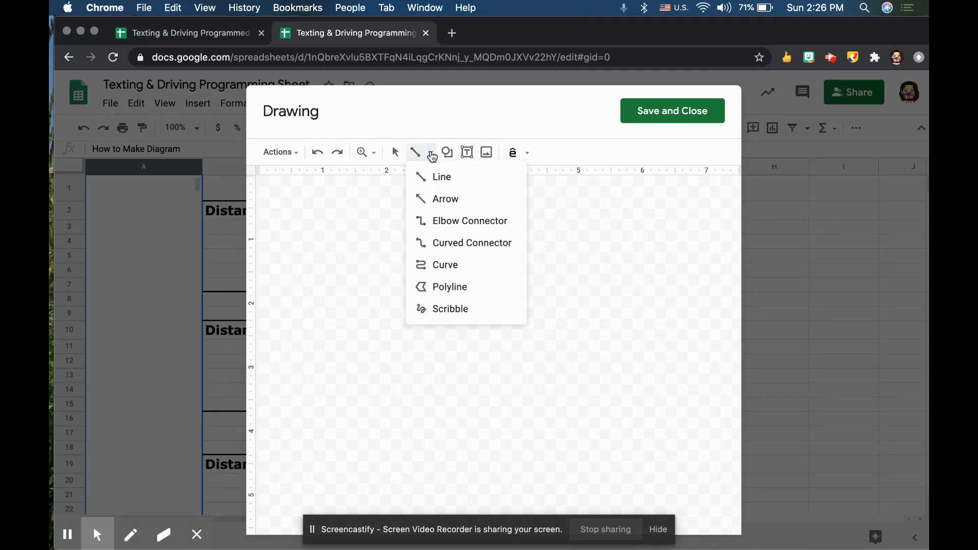
{"action": "left_click", "coordinate": [437, 201]}
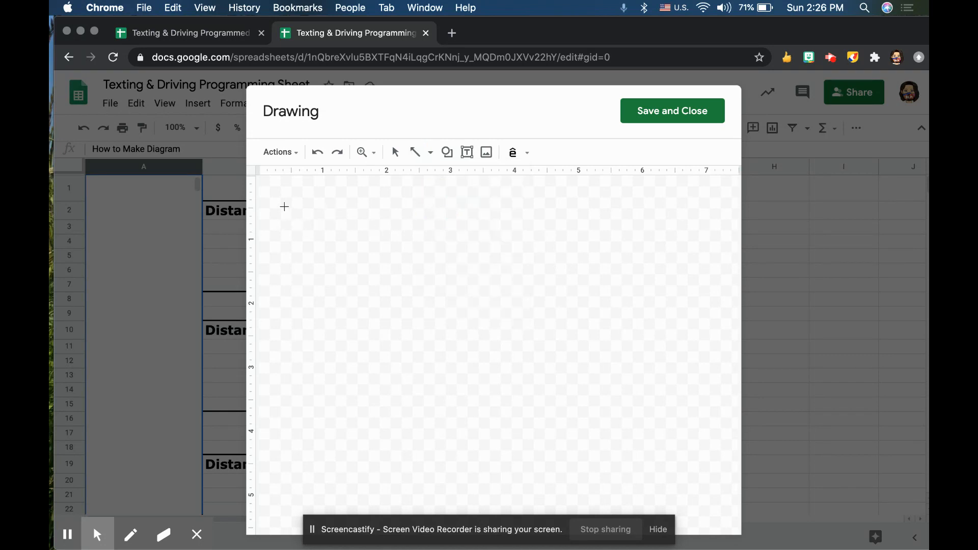
{"action": "left_click_drag", "start_coordinate": [289, 204], "coordinate": [291, 469]}
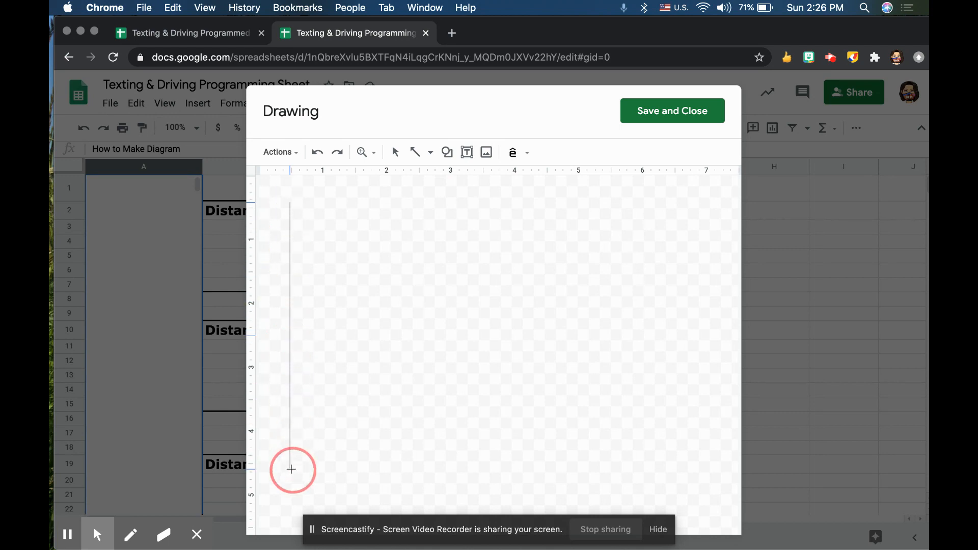
{"action": "left_click_drag", "start_coordinate": [292, 469], "coordinate": [291, 468]}
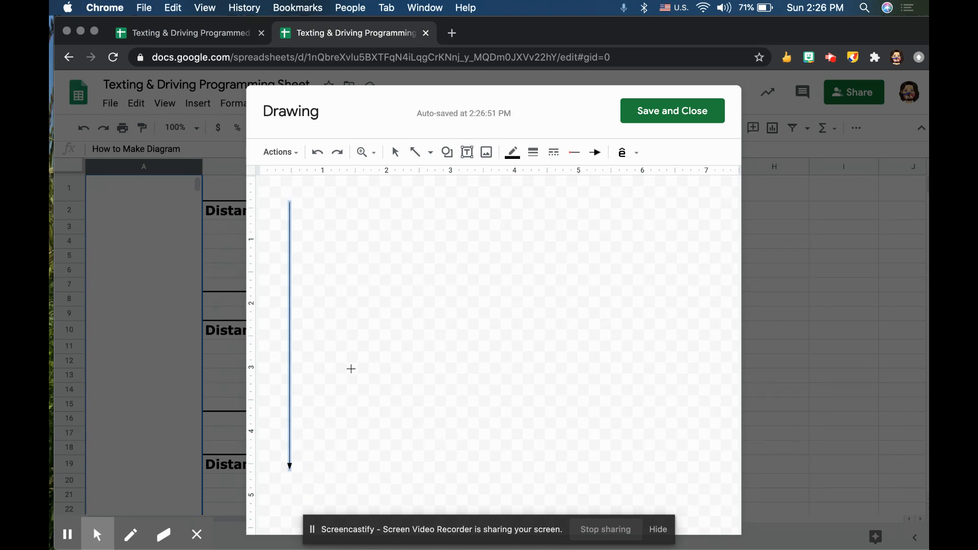
Draw three shorter downward arrows, one below another, in a column to the right of the long arrow.
{"action": "left_click_drag", "start_coordinate": [351, 366], "coordinate": [345, 290]}
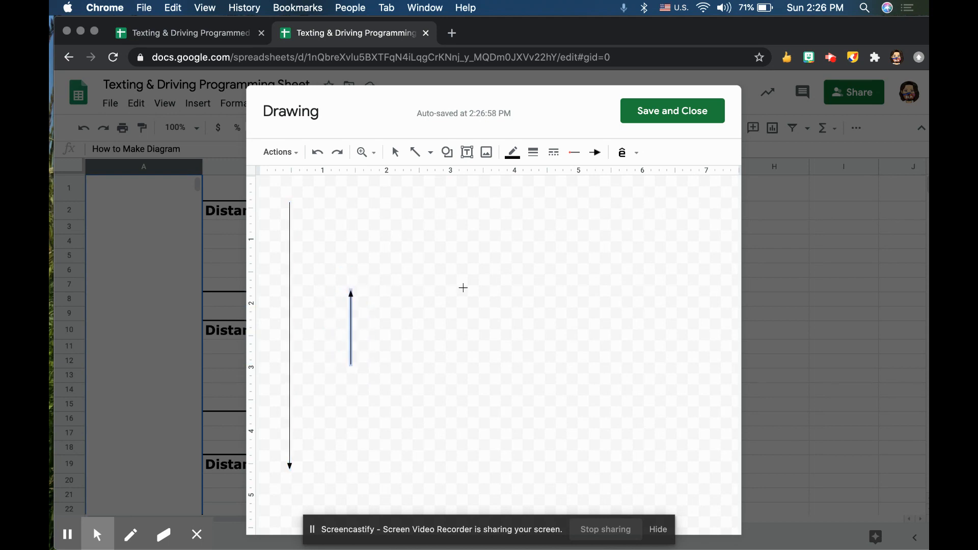
{"action": "key", "text": "Delete"}
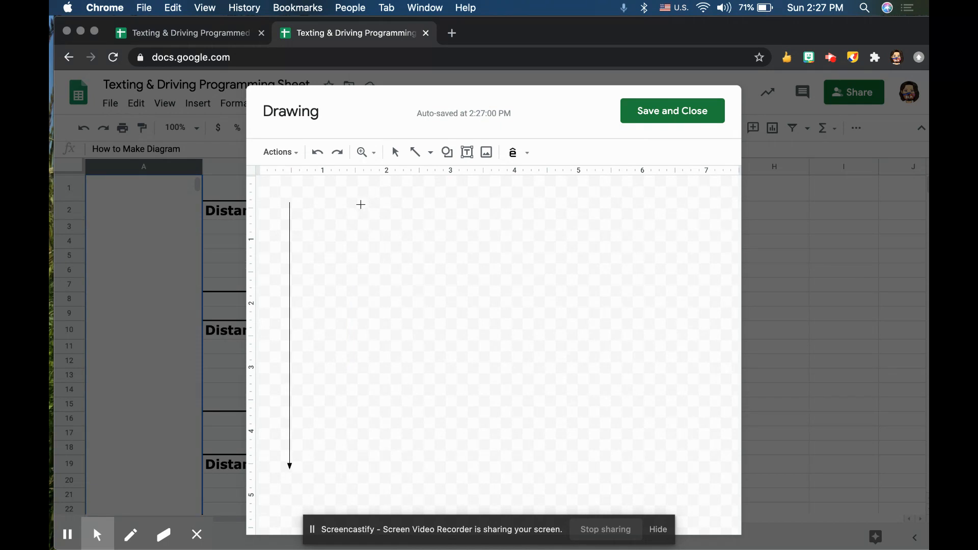
{"action": "left_click_drag", "start_coordinate": [356, 204], "coordinate": [360, 497]}
{"action": "left_click", "coordinate": [359, 438]}
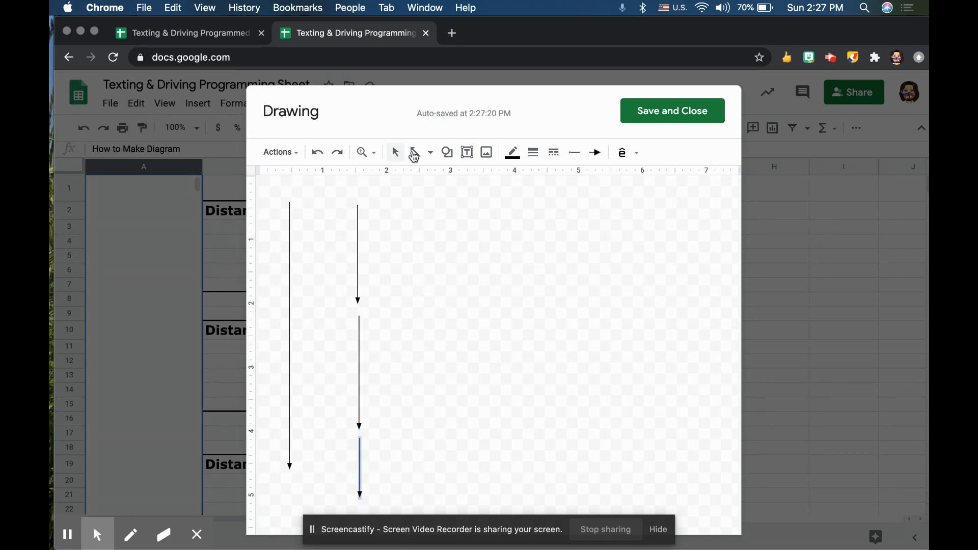
Shorten the upper and middle short arrows and move the middle one up closer to the upper one.
{"action": "left_click", "coordinate": [396, 153]}
{"action": "left_click", "coordinate": [359, 253]}
{"action": "left_click_drag", "start_coordinate": [357, 304], "coordinate": [358, 284]}
{"action": "left_click", "coordinate": [358, 349]}
{"action": "left_click_drag", "start_coordinate": [360, 430], "coordinate": [359, 393]}
{"action": "key", "text": "Up"}
{"action": "key", "text": "Up"}
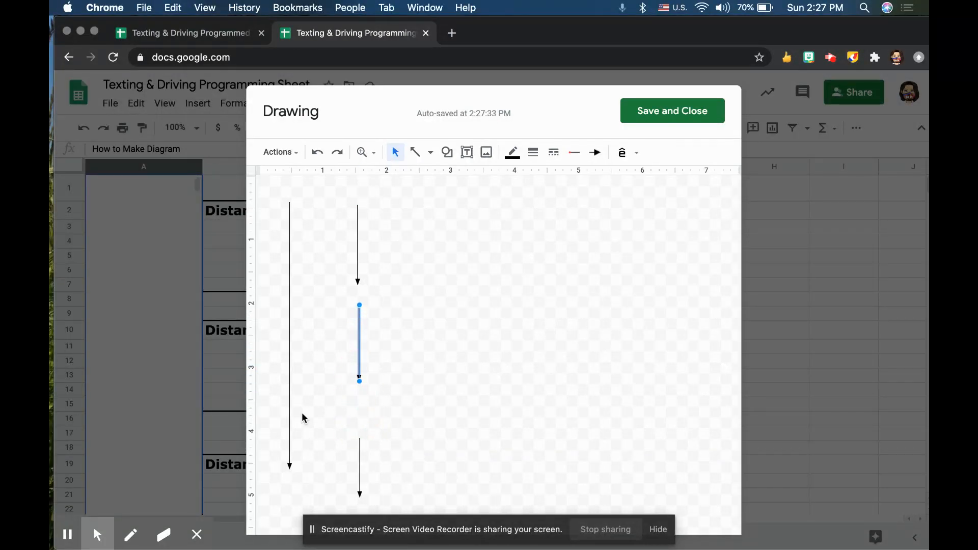
Move the lowest short arrow up so it ends level with the long arrow, and extend its upper end toward the middle arrow.
{"action": "left_click", "coordinate": [360, 474]}
{"action": "key", "text": "Up"}
{"action": "key", "text": "Up"}
{"action": "key", "text": "Up"}
{"action": "key", "text": "Up"}
{"action": "key", "text": "Up"}
{"action": "key", "text": "Up"}
{"action": "key", "text": "Up"}
{"action": "key", "text": "Down"}
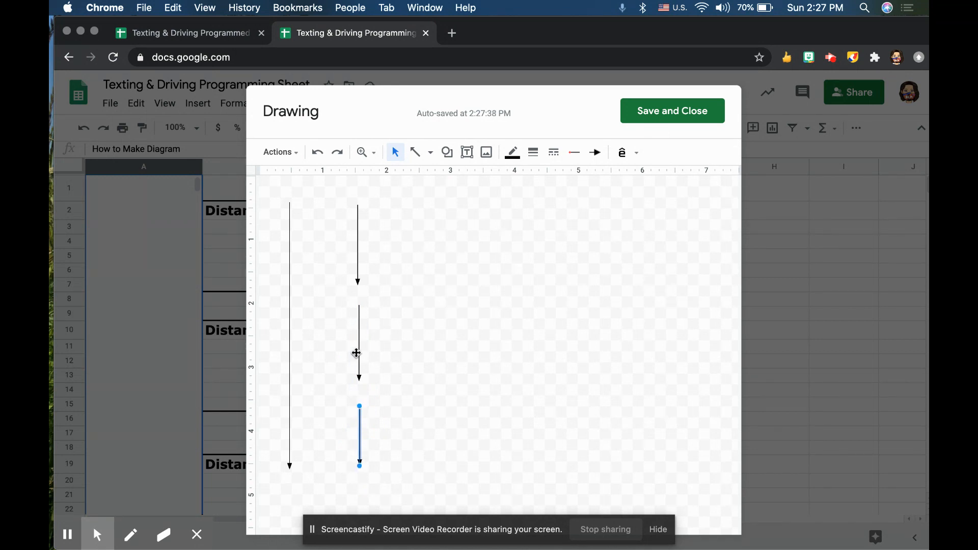
{"action": "left_click_drag", "start_coordinate": [359, 405], "coordinate": [359, 397]}
Add a text box beside the long arrow reading "Dwalker", with "walker" formatted as subscript.
{"action": "left_click", "coordinate": [468, 152]}
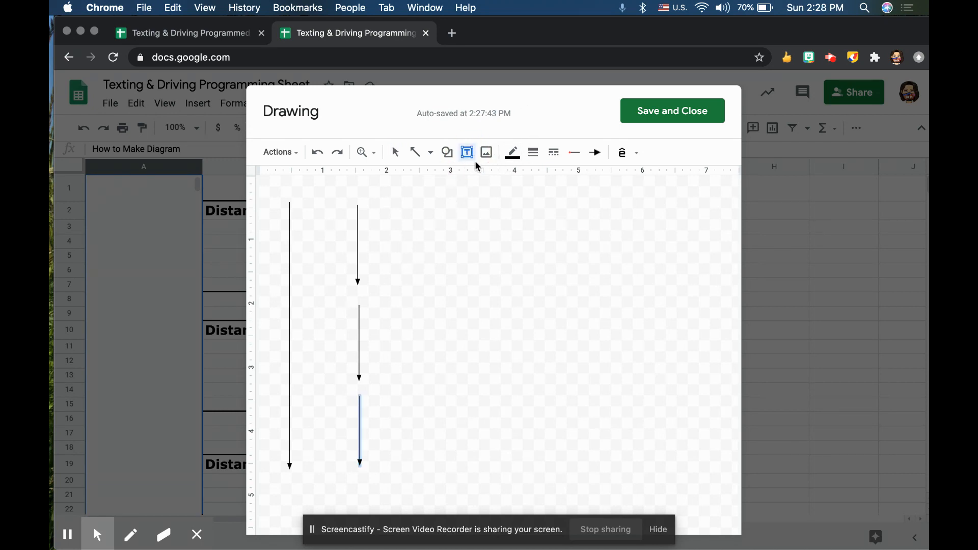
{"action": "left_click", "coordinate": [271, 343]}
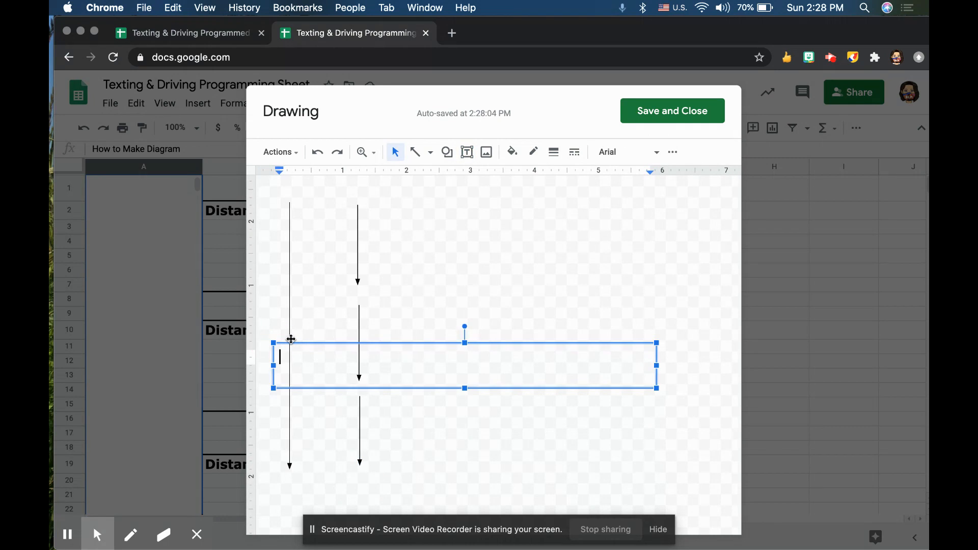
{"action": "type", "text": "Dwalker"}
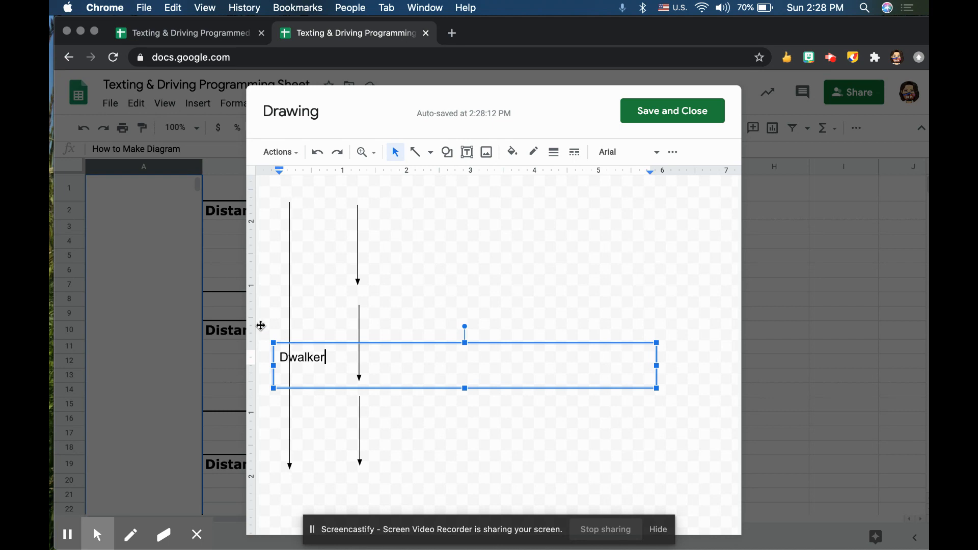
{"action": "left_click_drag", "start_coordinate": [326, 357], "coordinate": [287, 358]}
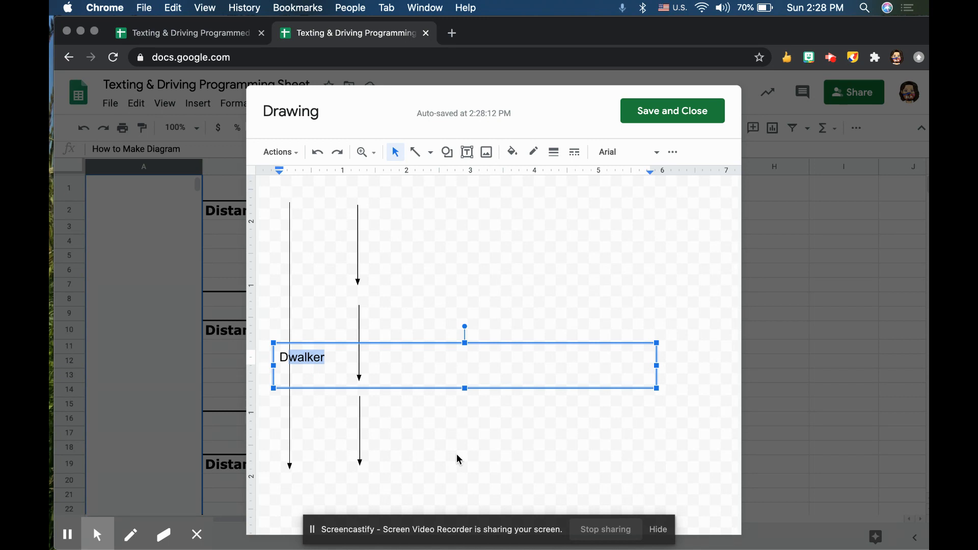
{"action": "key", "text": "super+period"}
{"action": "key", "text": "super+period"}
{"action": "key", "text": "super+comma"}
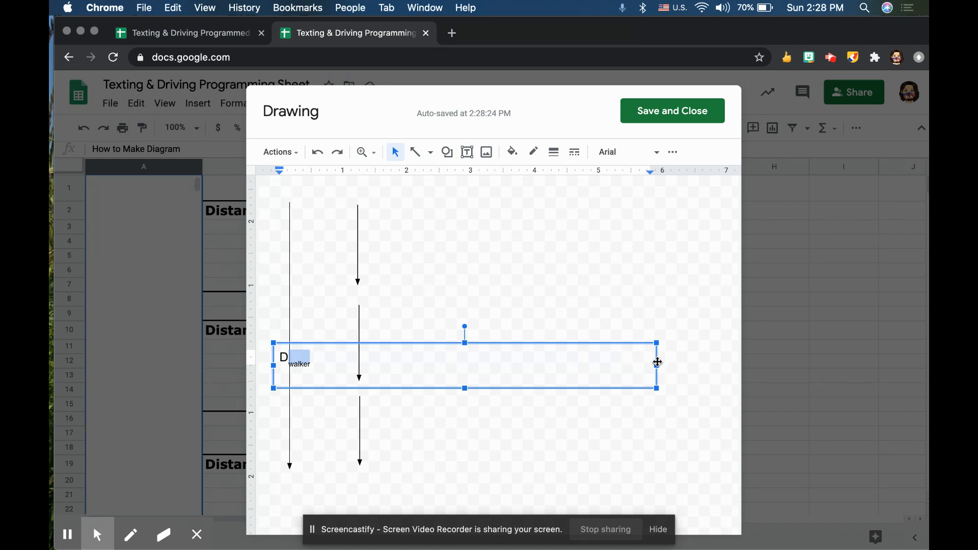
Narrow the D-walker text box to fit its text and move the label to the left of the long arrow.
{"action": "left_click_drag", "start_coordinate": [657, 365], "coordinate": [327, 368]}
{"action": "key", "text": "Up"}
{"action": "key", "text": "Up"}
{"action": "key", "text": "Left"}
{"action": "key", "text": "Left"}
{"action": "key", "text": "Left"}
{"action": "key", "text": "Left"}
{"action": "key", "text": "Left"}
{"action": "key", "text": "Left"}
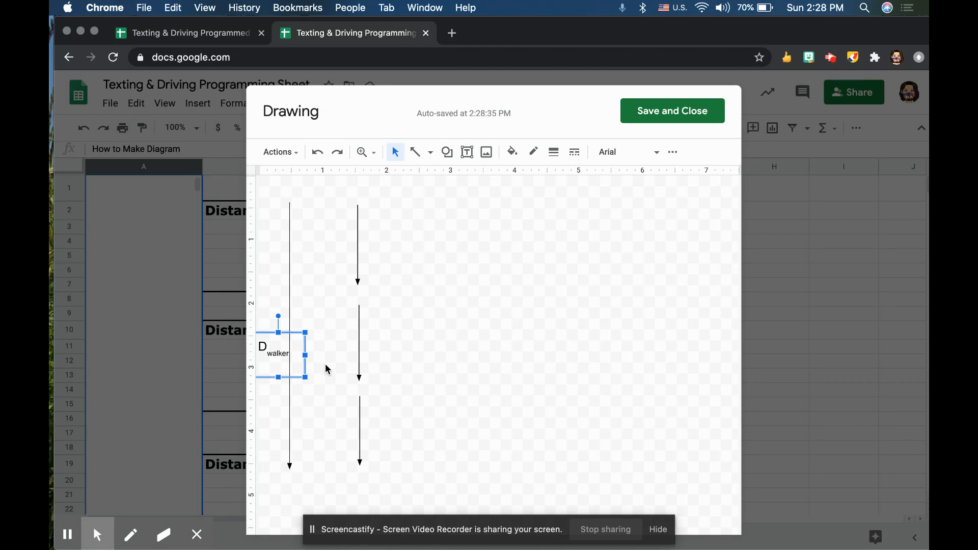
Add a text box to the right of the upper short arrow reading "Ddistraction", with "distraction" as subscript.
{"action": "left_click", "coordinate": [466, 153]}
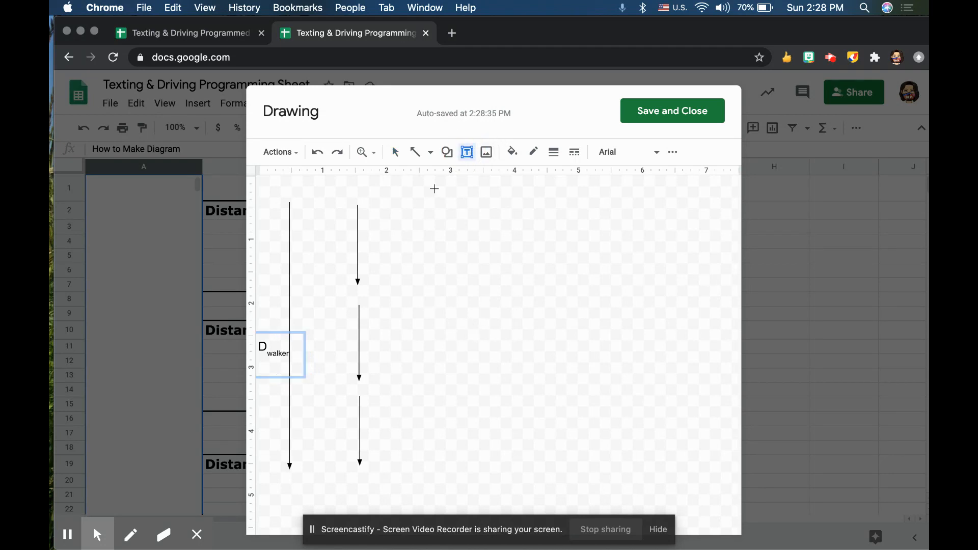
{"action": "left_click", "coordinate": [367, 241]}
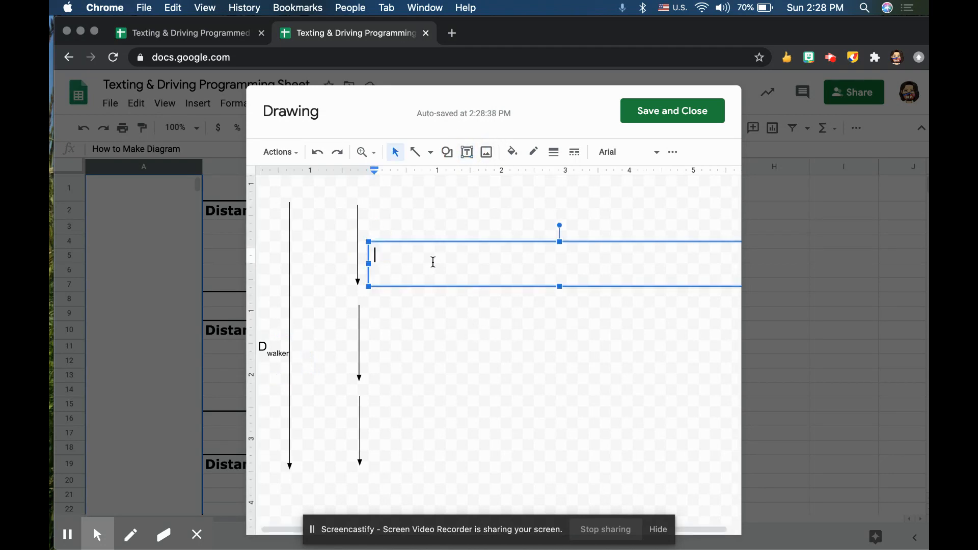
{"action": "type", "text": "D"}
{"action": "type", "text": "distraction"}
{"action": "left_click", "coordinate": [373, 267]}
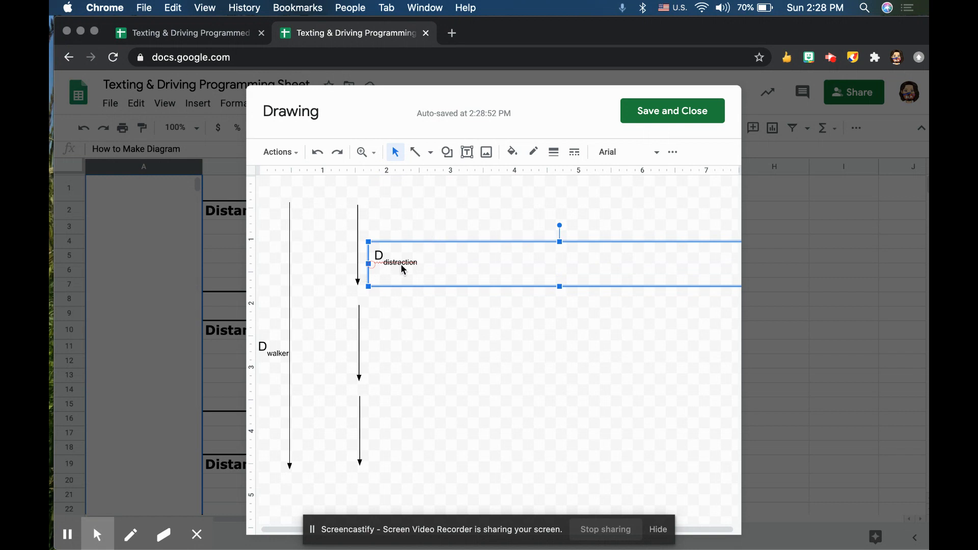
Narrow the D-distraction text box to fit its text and position the label at the upper short arrow.
{"action": "left_click_drag", "start_coordinate": [401, 245], "coordinate": [311, 272]}
{"action": "left_click_drag", "start_coordinate": [663, 290], "coordinate": [339, 281]}
{"action": "key", "text": "Right"}
{"action": "key", "text": "Right"}
{"action": "key", "text": "Right"}
{"action": "key", "text": "Right"}
{"action": "key", "text": "Right"}
{"action": "key", "text": "Right"}
{"action": "key", "text": "Right"}
{"action": "key", "text": "Right"}
{"action": "key", "text": "Right"}
{"action": "key", "text": "Right"}
{"action": "key", "text": "Right"}
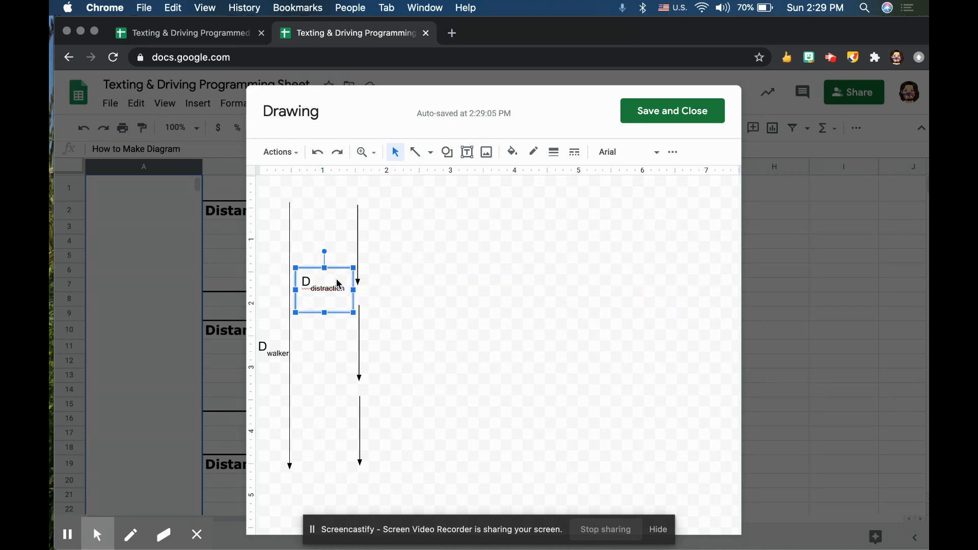
{"action": "key", "text": "Up"}
{"action": "key", "text": "Up"}
{"action": "key", "text": "Up"}
{"action": "key", "text": "Up"}
{"action": "key", "text": "Up"}
{"action": "key", "text": "Up"}
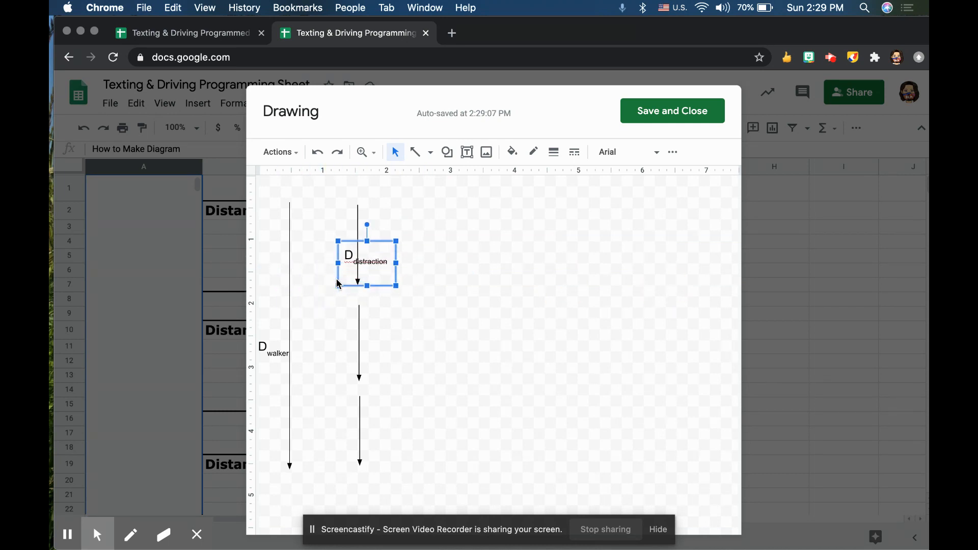
{"action": "key", "text": "Right"}
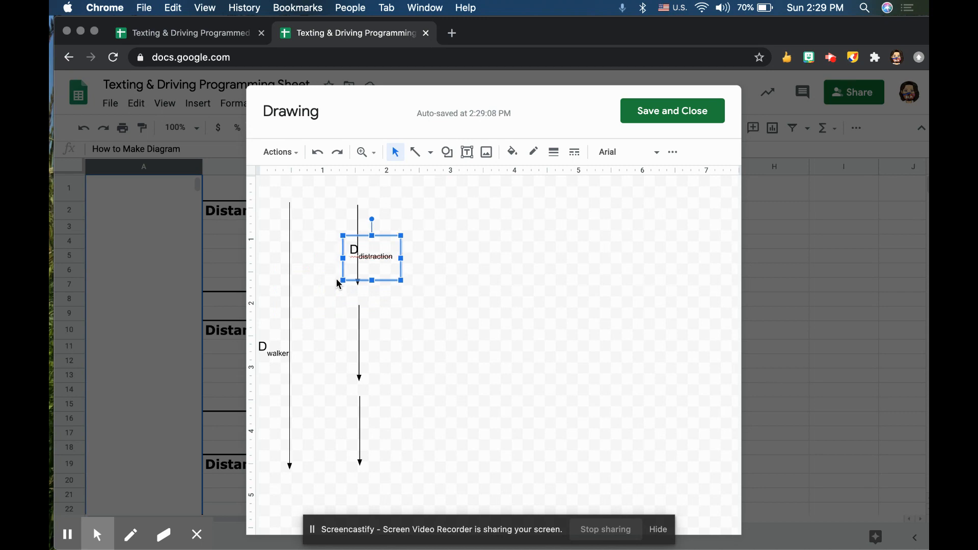
Duplicate the D-distraction label and move the copy down beside the middle short arrow.
{"action": "left_click", "coordinate": [375, 255]}
{"action": "left_click", "coordinate": [391, 238]}
{"action": "key", "text": "super+d"}
{"action": "key", "text": "Down"}
{"action": "key", "text": "Down"}
{"action": "key", "text": "Down"}
{"action": "key", "text": "Down"}
{"action": "key", "text": "Down"}
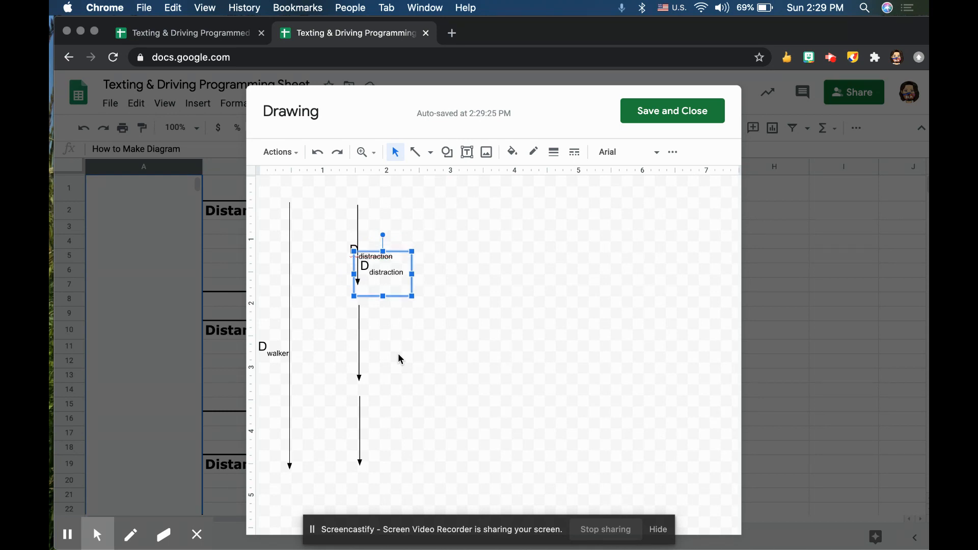
{"action": "key", "text": "Down"}
{"action": "key", "text": "Down"}
{"action": "key", "text": "Down"}
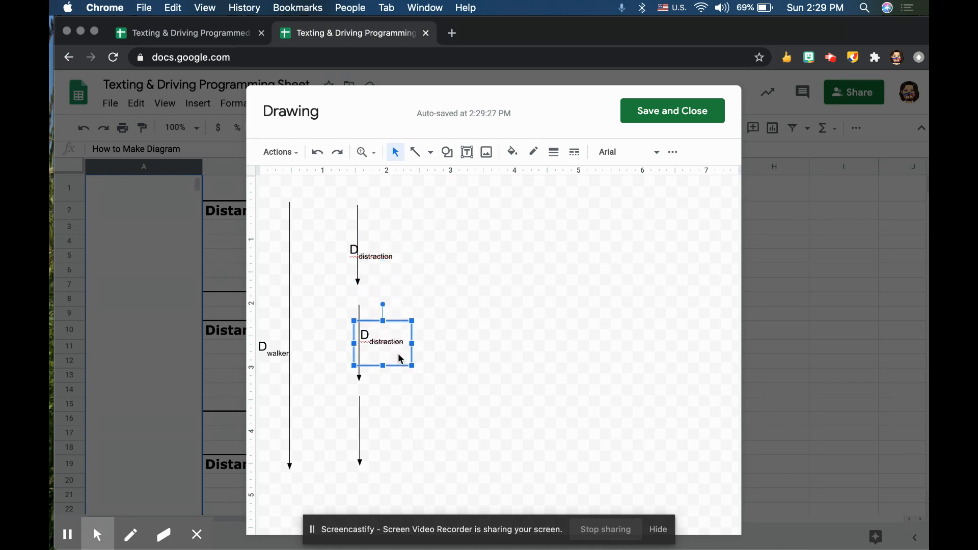
Change the subscript of the label beside the middle short arrow to "reaction".
{"action": "double_click", "coordinate": [386, 348]}
{"action": "double_click", "coordinate": [391, 350]}
{"action": "left_click", "coordinate": [403, 349]}
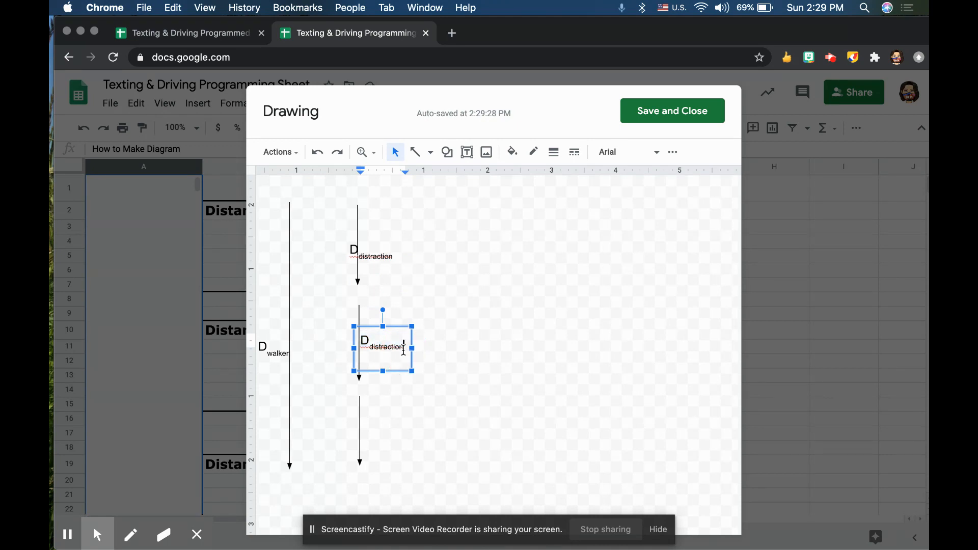
{"action": "key", "text": "BackSpace"}
{"action": "key", "text": "BackSpace"}
{"action": "key", "text": "BackSpace"}
{"action": "left_click", "coordinate": [413, 359]}
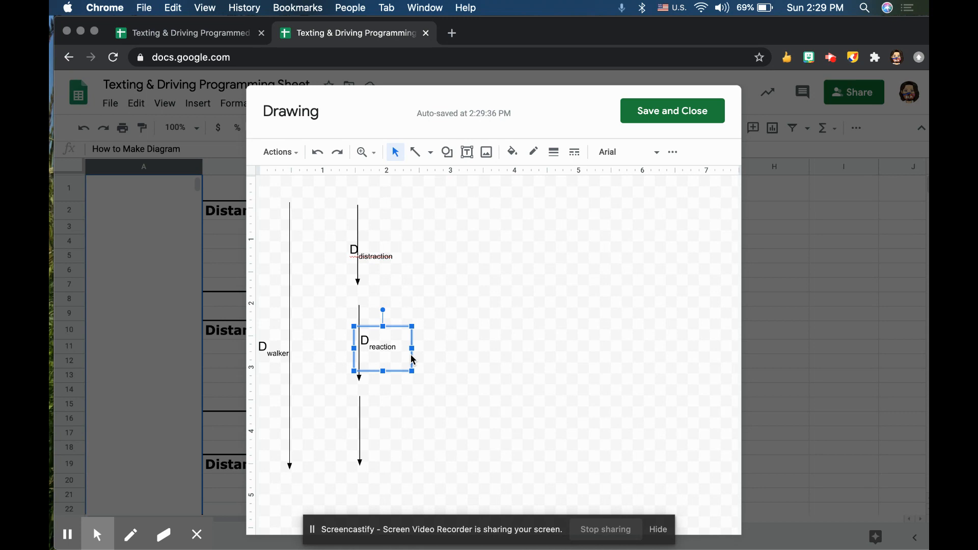
Duplicate the D-reaction label and move the copy down beside the lowest short arrow.
{"action": "key", "text": "super+d"}
{"action": "key", "text": "Down"}
{"action": "key", "text": "Down"}
{"action": "key", "text": "Down"}
{"action": "key", "text": "Down"}
{"action": "key", "text": "Down"}
{"action": "key", "text": "Down"}
{"action": "key", "text": "Down"}
{"action": "key", "text": "Down"}
{"action": "key", "text": "Down"}
{"action": "key", "text": "Down"}
{"action": "key", "text": "Down"}
{"action": "key", "text": "Down"}
{"action": "key", "text": "Down"}
{"action": "key", "text": "Down"}
{"action": "key", "text": "Left"}
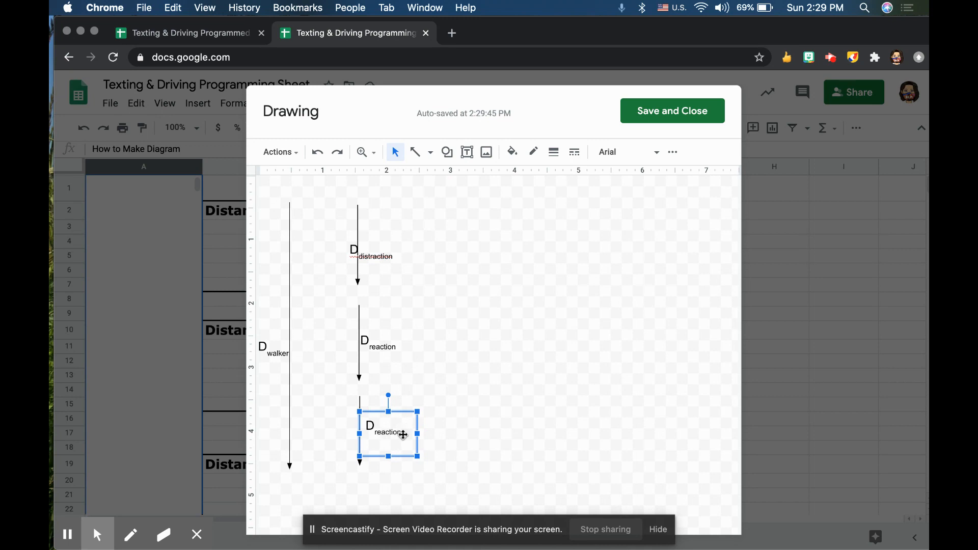
Change the subscript of the label beside the lowest short arrow to "braking".
{"action": "left_click", "coordinate": [386, 432]}
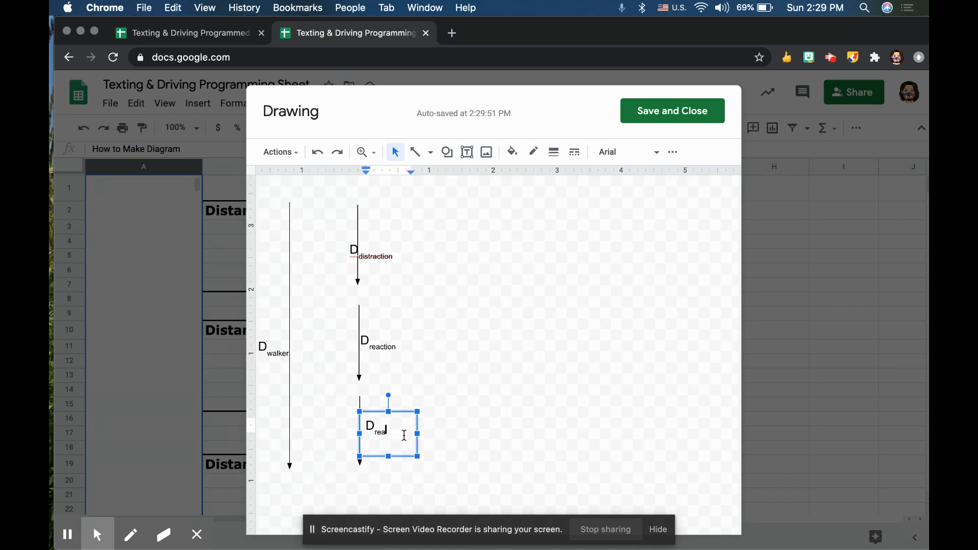
{"action": "type", "text": "braking"}
{"action": "left_click", "coordinate": [356, 355]}
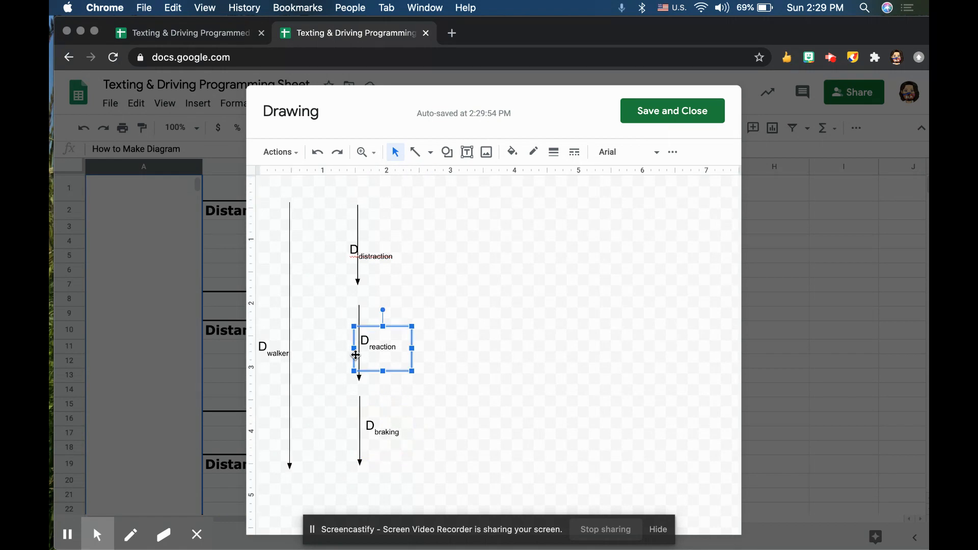
{"action": "left_click", "coordinate": [483, 152]}
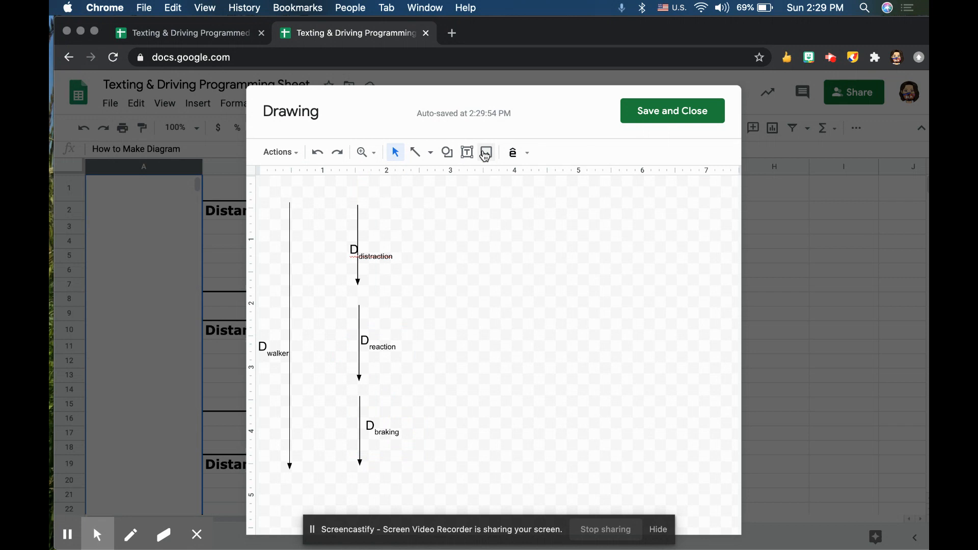
{"action": "left_click", "coordinate": [486, 155]}
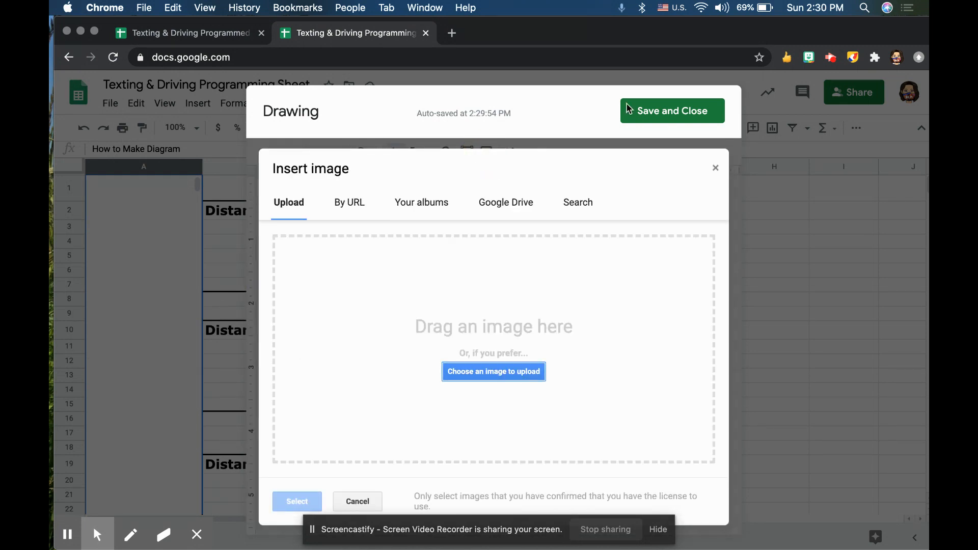
{"action": "left_click", "coordinate": [713, 169]}
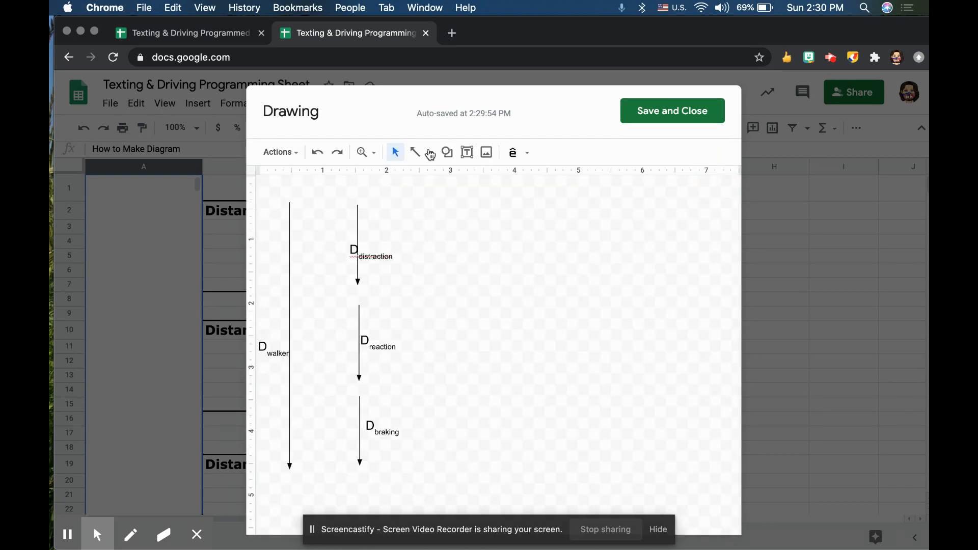
Search Google from the drawing's image insertion for "cartoon cars".
{"action": "left_click", "coordinate": [489, 154]}
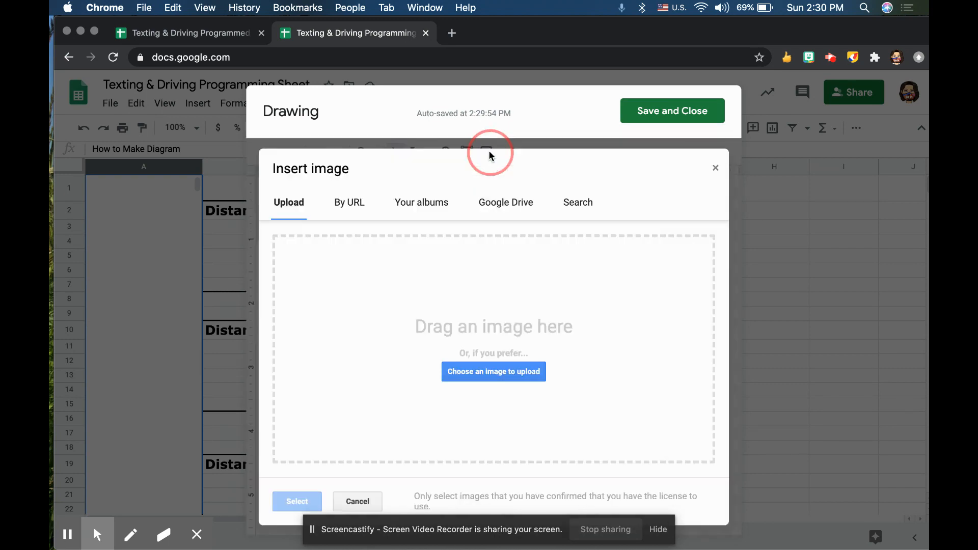
{"action": "left_click", "coordinate": [576, 211]}
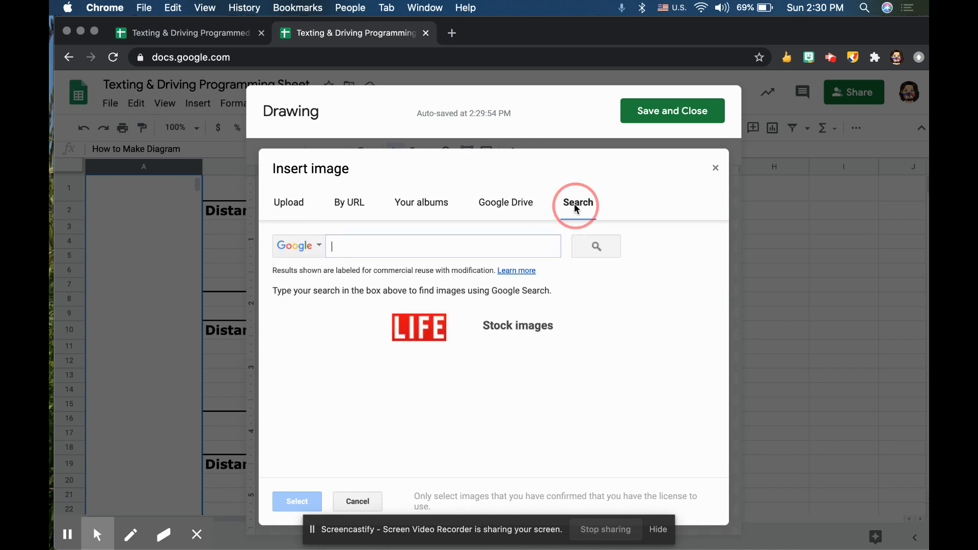
{"action": "type", "text": "ca"}
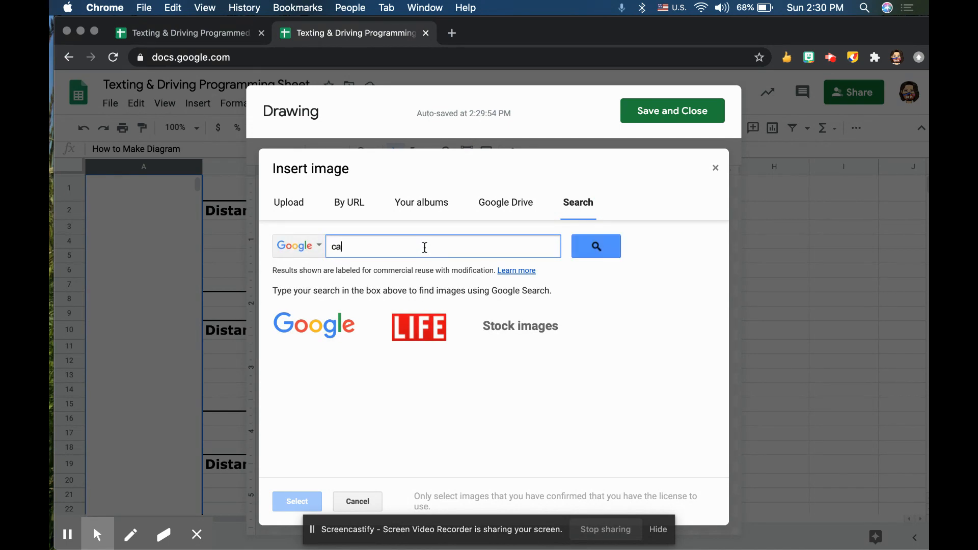
{"action": "type", "text": "rtoon cars"}
{"action": "key", "text": "Return"}
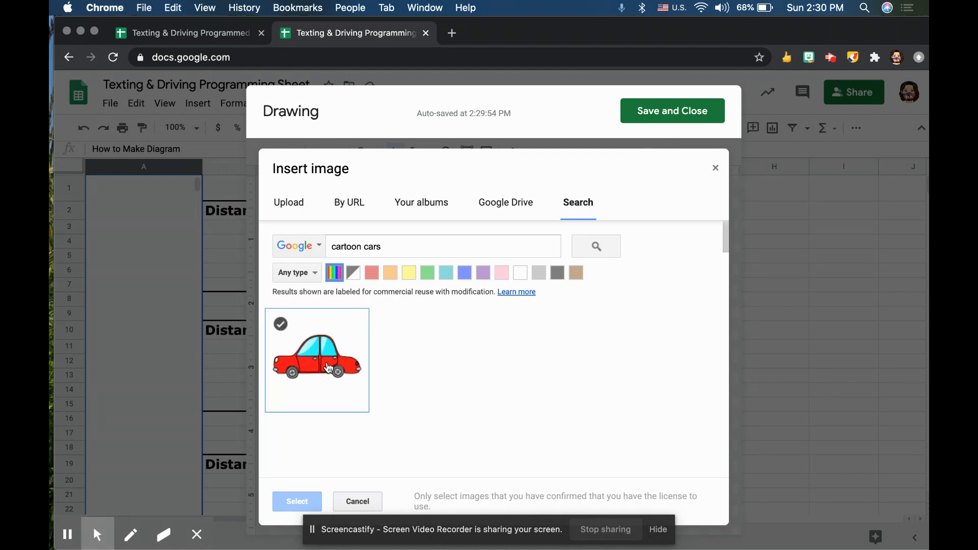
Insert the red cartoon car image, shrink it and place it above the arrows near the upper short arrow.
{"action": "scroll", "coordinate": [402, 373], "scroll_direction": "down", "scroll_amount": 1}
{"action": "scroll", "coordinate": [401, 372], "scroll_direction": "down", "scroll_amount": 2}
{"action": "scroll", "coordinate": [396, 373], "scroll_direction": "up", "scroll_amount": 3}
{"action": "left_click", "coordinate": [314, 348]}
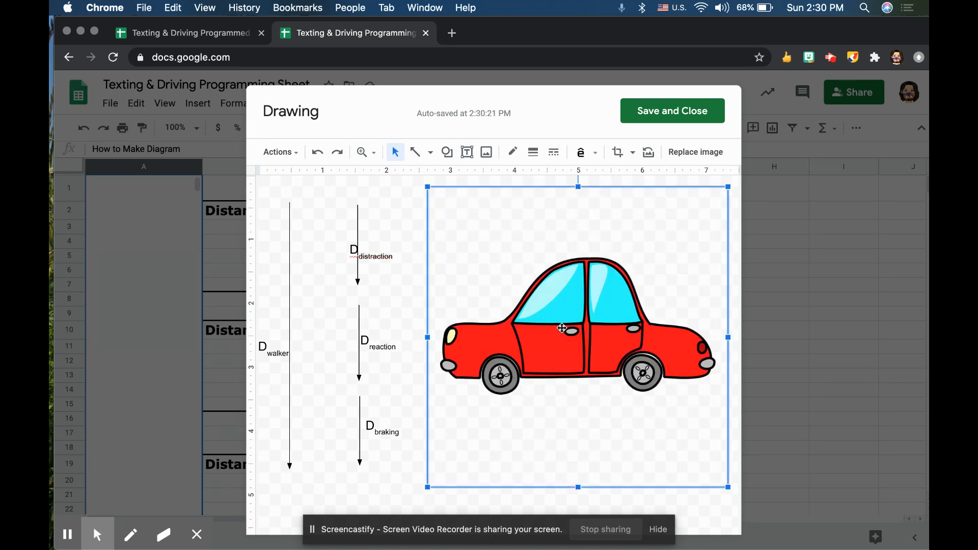
{"action": "left_click_drag", "start_coordinate": [727, 486], "coordinate": [340, 200]}
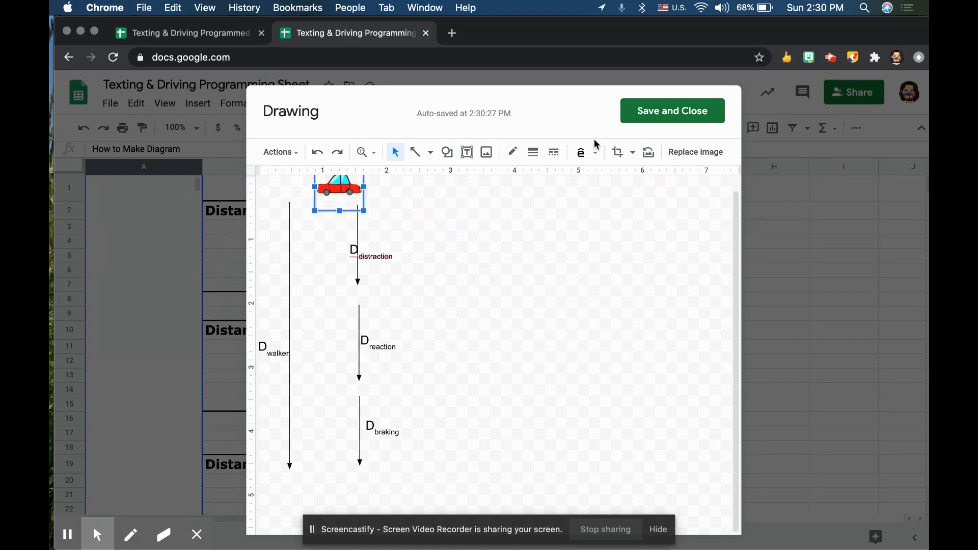
Start inserting another image and search Google for "clipart walker".
{"action": "left_click", "coordinate": [486, 154]}
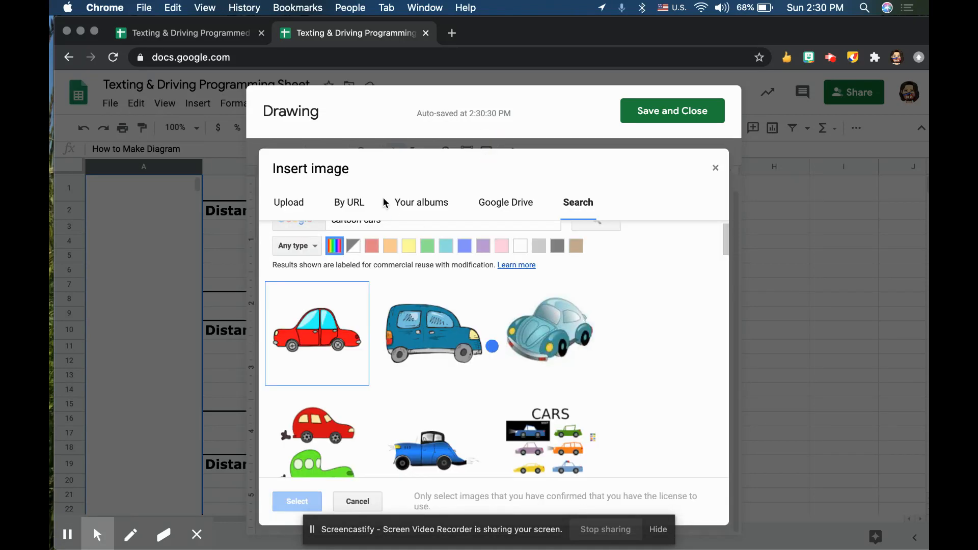
{"action": "scroll", "coordinate": [402, 301], "scroll_direction": "up", "scroll_amount": 1}
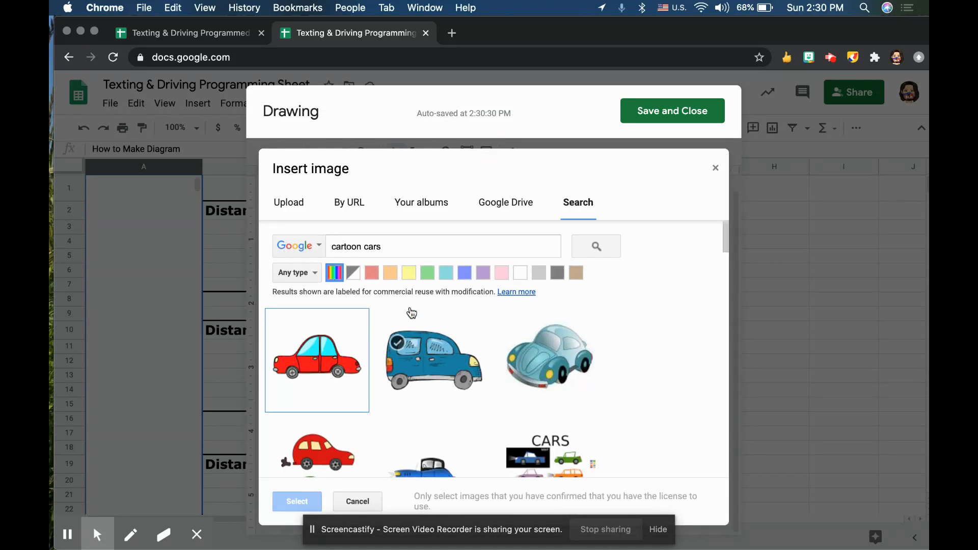
{"action": "double_click", "coordinate": [347, 246]}
{"action": "triple_click", "coordinate": [381, 246]}
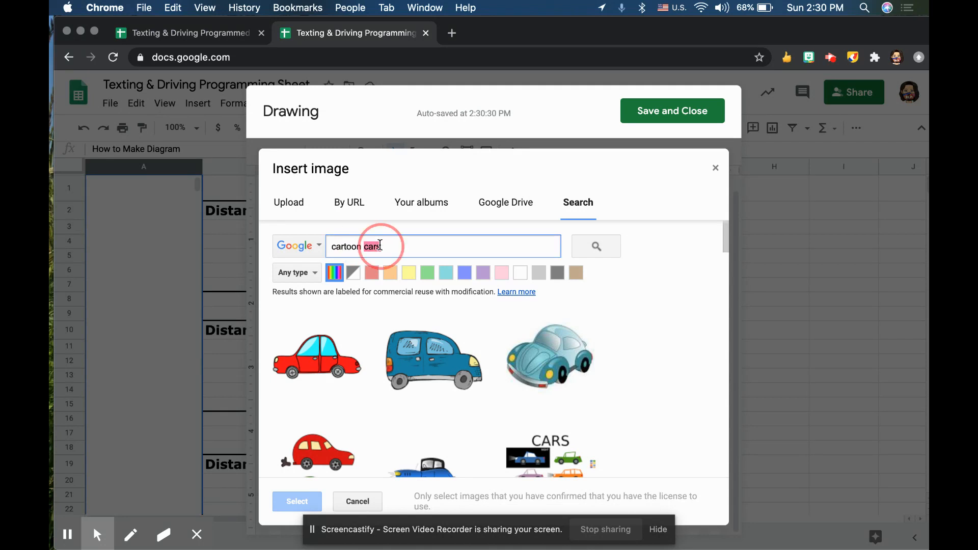
{"action": "type", "text": "clipart walker"}
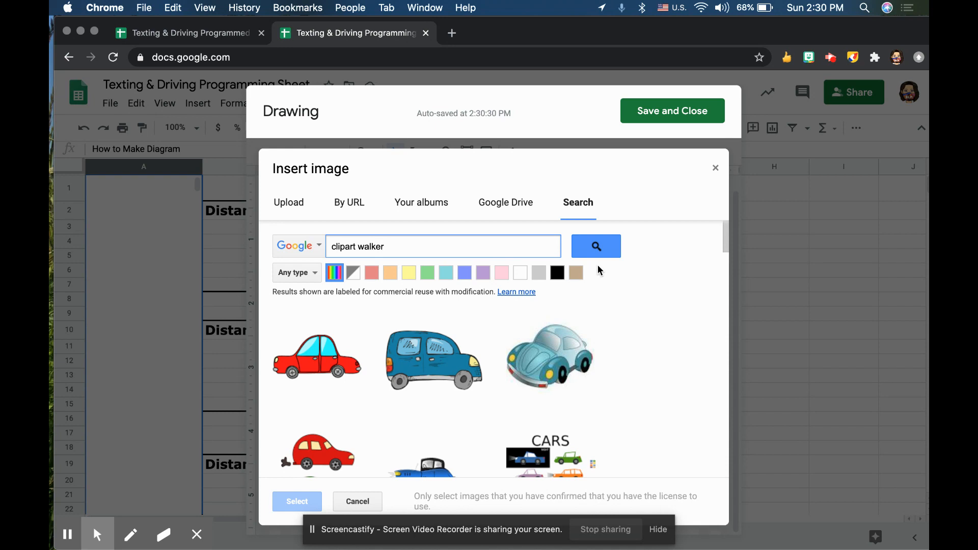
{"action": "left_click", "coordinate": [591, 249]}
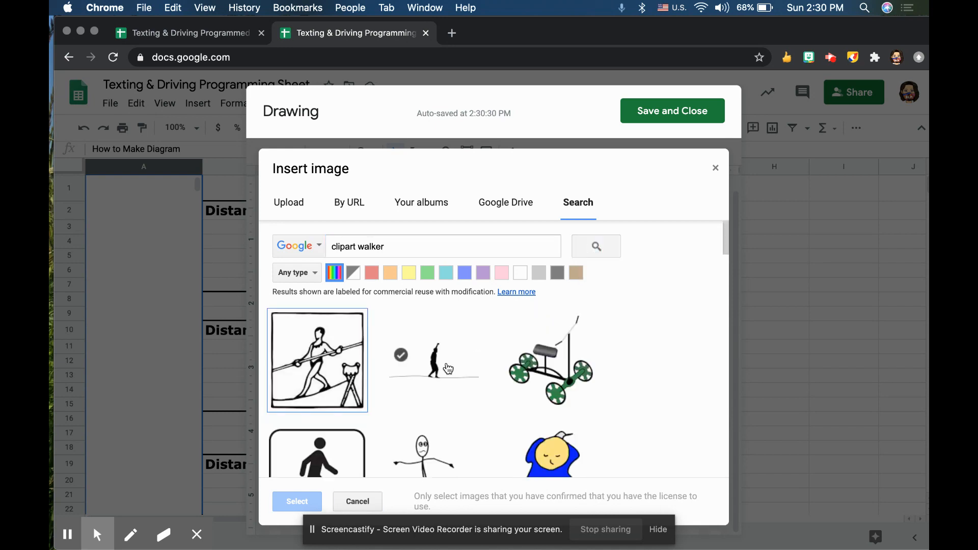
Insert the smaller blue walking character from the image search results into the drawing.
{"action": "scroll", "coordinate": [426, 340], "scroll_direction": "down", "scroll_amount": 4}
{"action": "scroll", "coordinate": [426, 340], "scroll_direction": "down", "scroll_amount": 2}
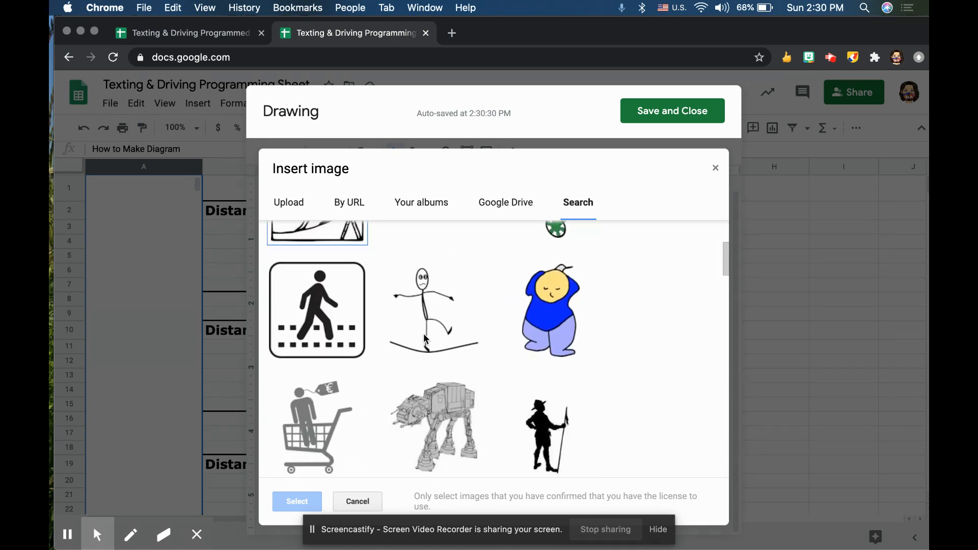
{"action": "scroll", "coordinate": [443, 339], "scroll_direction": "down", "scroll_amount": 6}
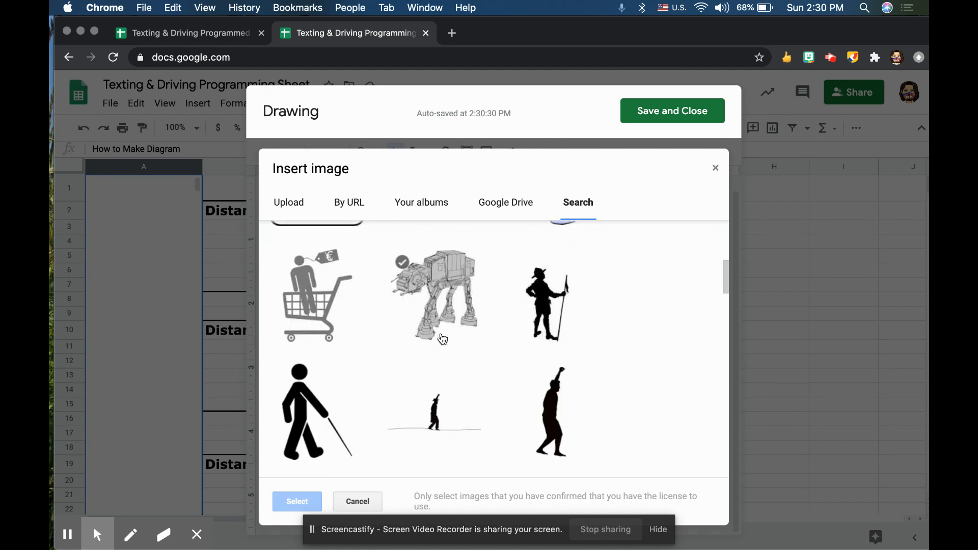
{"action": "scroll", "coordinate": [441, 338], "scroll_direction": "down", "scroll_amount": 3}
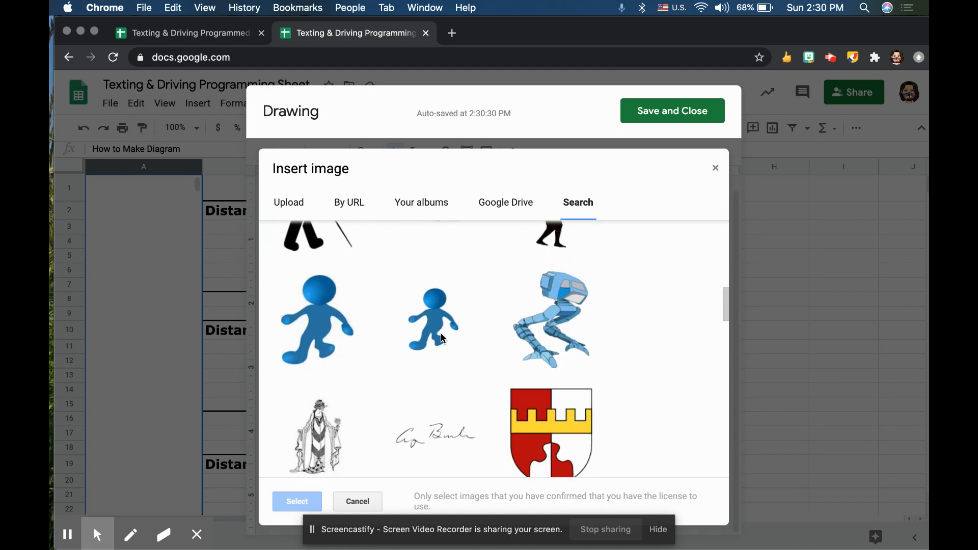
{"action": "scroll", "coordinate": [439, 336], "scroll_direction": "up", "scroll_amount": 2}
{"action": "left_click", "coordinate": [438, 333]}
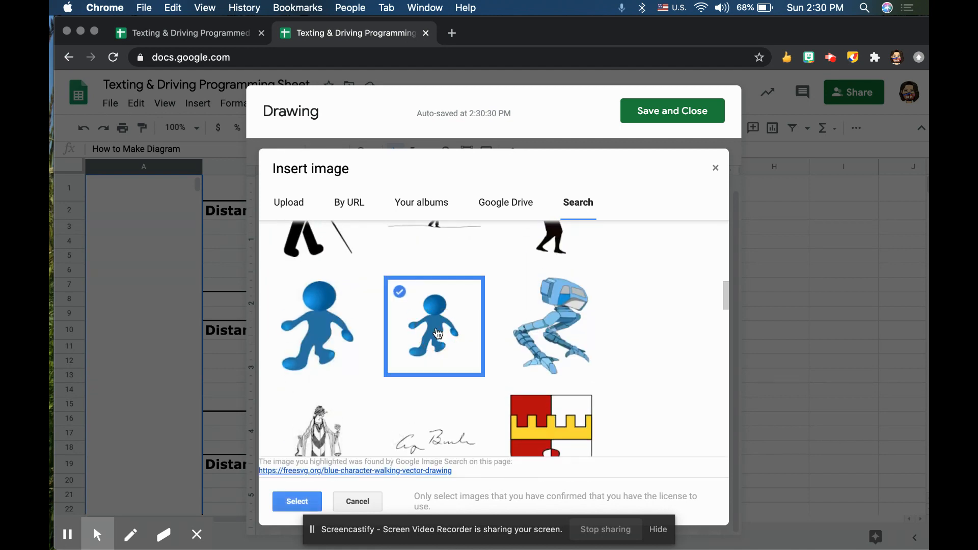
{"action": "left_click", "coordinate": [299, 501]}
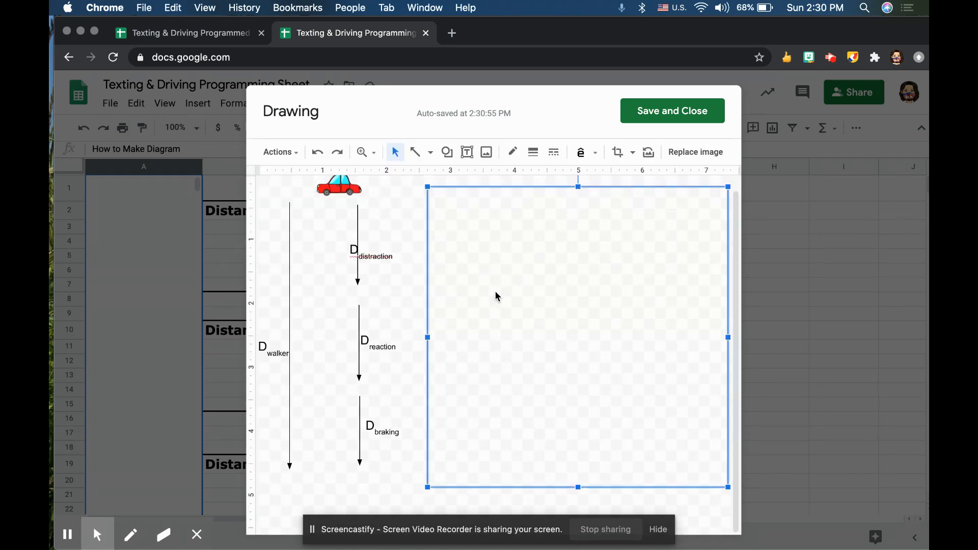
Shrink the blue walker, place it at the lower end of the long arrow, and save and close the drawing.
{"action": "left_click_drag", "start_coordinate": [727, 487], "coordinate": [308, 484]}
{"action": "left_click_drag", "start_coordinate": [344, 436], "coordinate": [317, 464]}
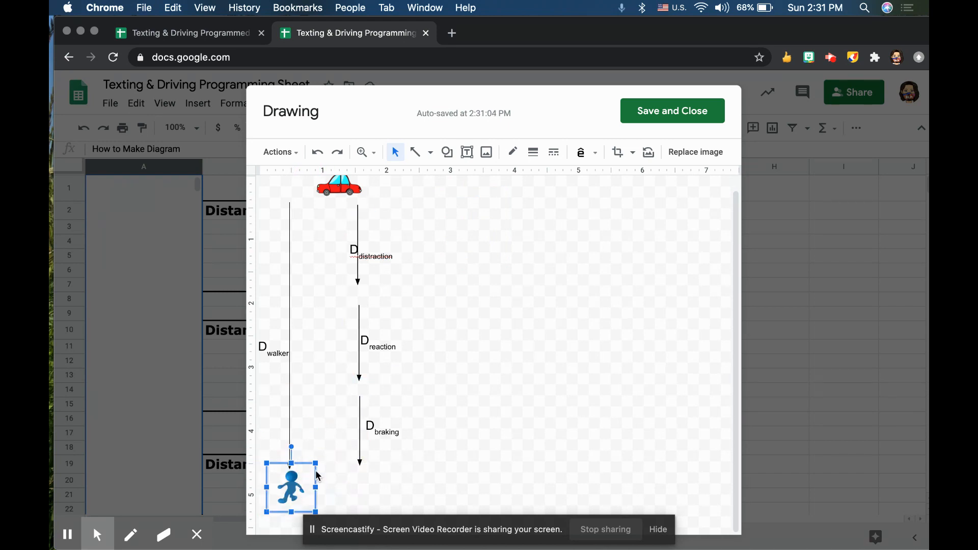
{"action": "left_click", "coordinate": [658, 112]}
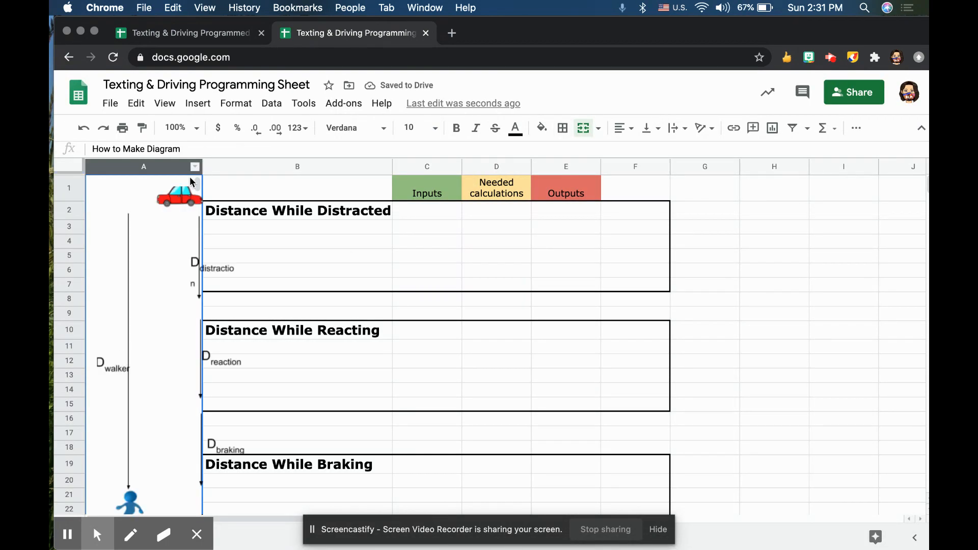
Widen column A until the whole diagram, including the short arrows' labels, fits inside it.
{"action": "left_click_drag", "start_coordinate": [202, 166], "coordinate": [235, 171]}
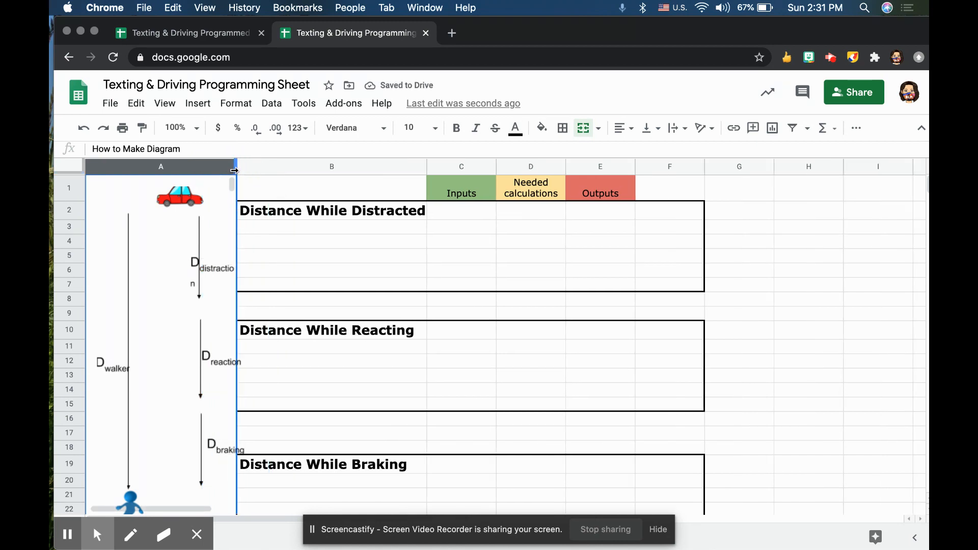
{"action": "left_click_drag", "start_coordinate": [235, 171], "coordinate": [270, 169]}
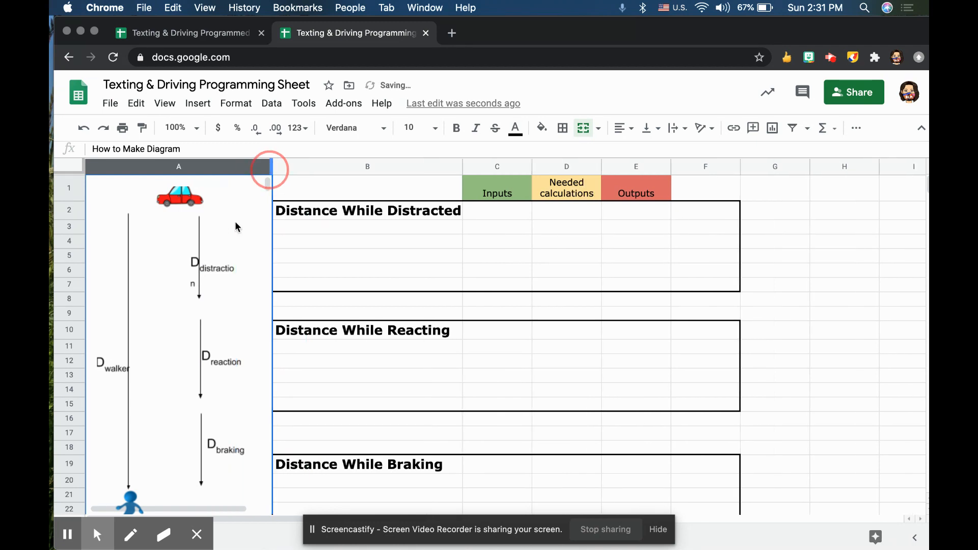
{"action": "scroll", "coordinate": [248, 262], "scroll_direction": "down", "scroll_amount": 2}
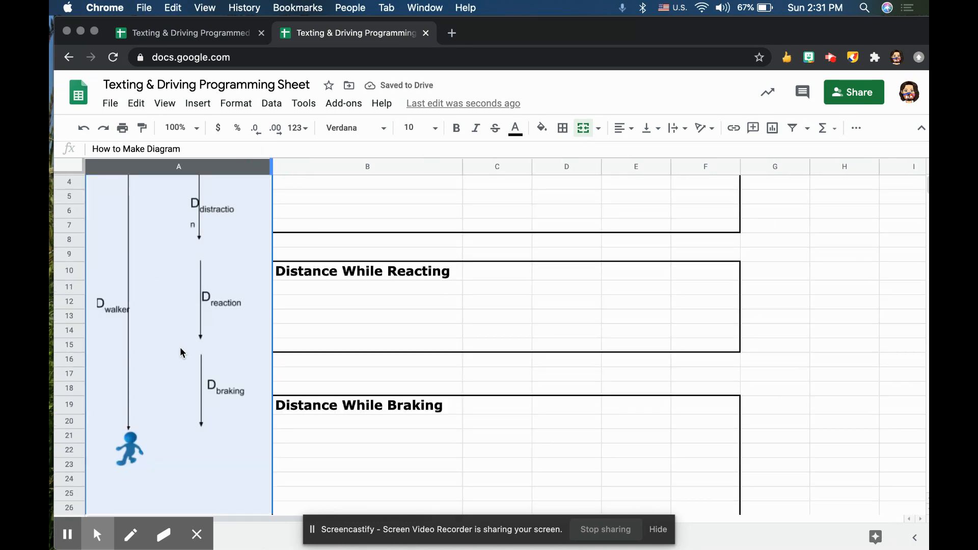
{"action": "scroll", "coordinate": [156, 319], "scroll_direction": "up", "scroll_amount": 2}
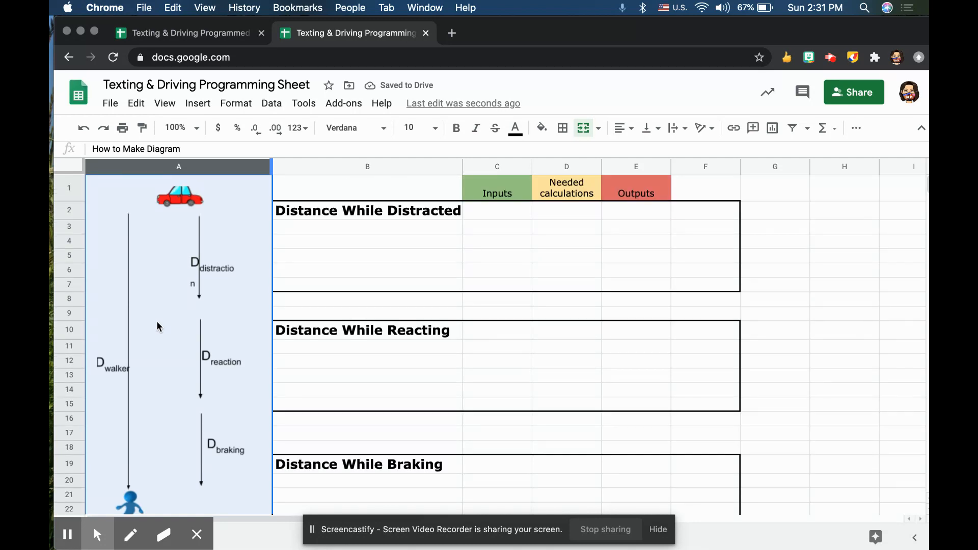
{"action": "left_click", "coordinate": [156, 321]}
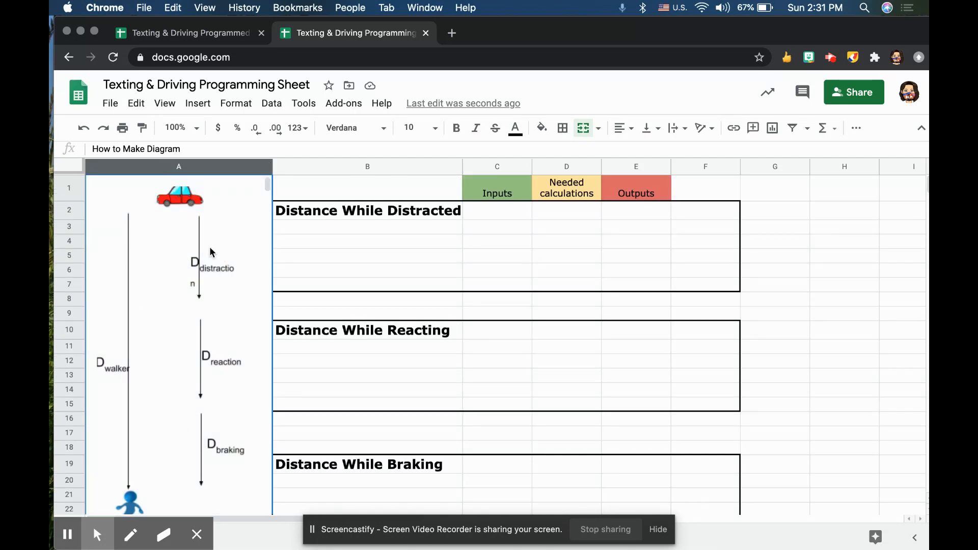
Reopen the drawing, move the car down between the arrow tops, shift the D-distraction label left, and save and close.
{"action": "double_click", "coordinate": [213, 277]}
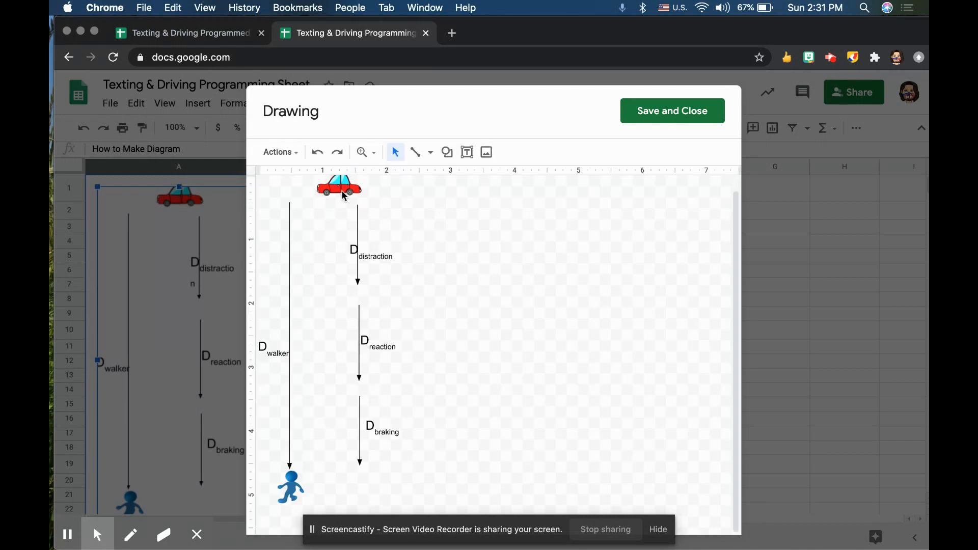
{"action": "left_click_drag", "start_coordinate": [342, 191], "coordinate": [332, 208]}
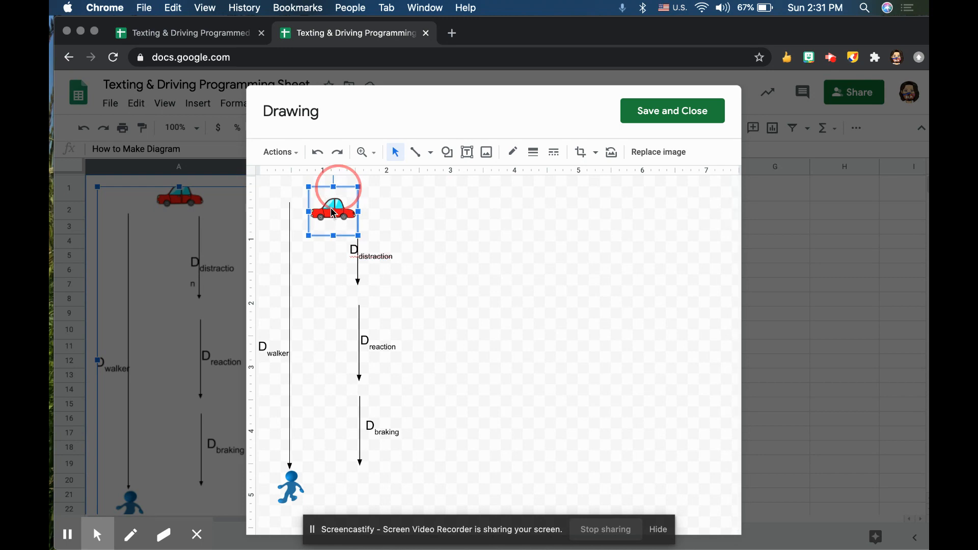
{"action": "left_click", "coordinate": [383, 253]}
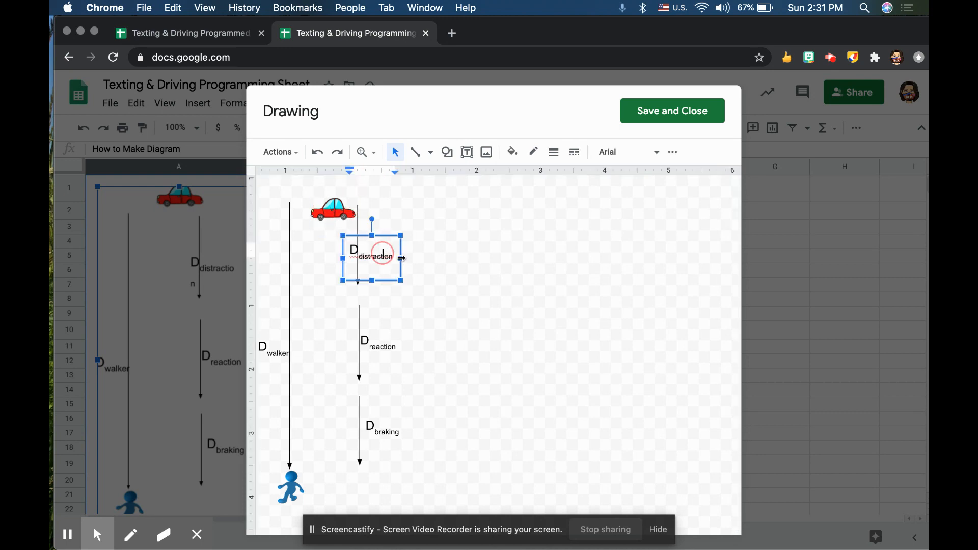
{"action": "left_click", "coordinate": [380, 235]}
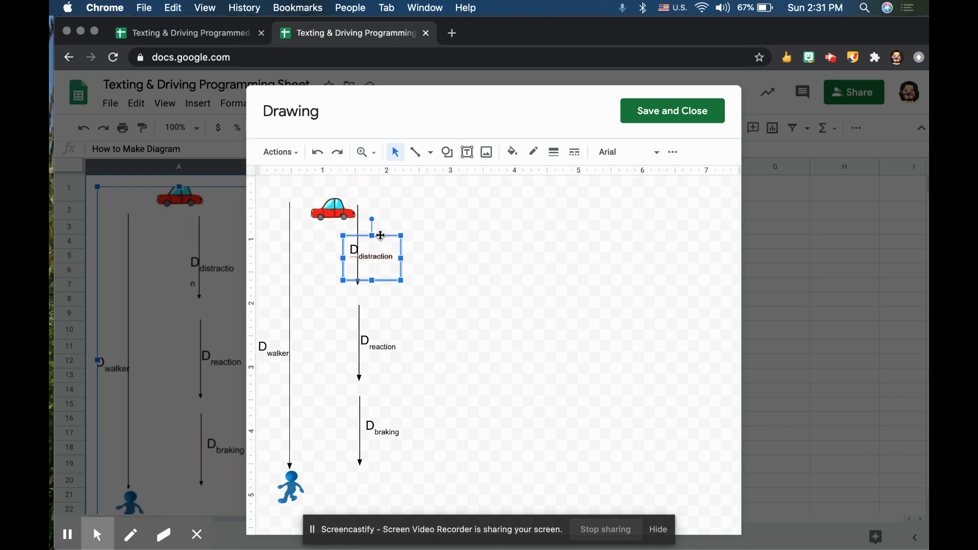
{"action": "key", "text": "Left"}
{"action": "key", "text": "Left"}
{"action": "key", "text": "Left"}
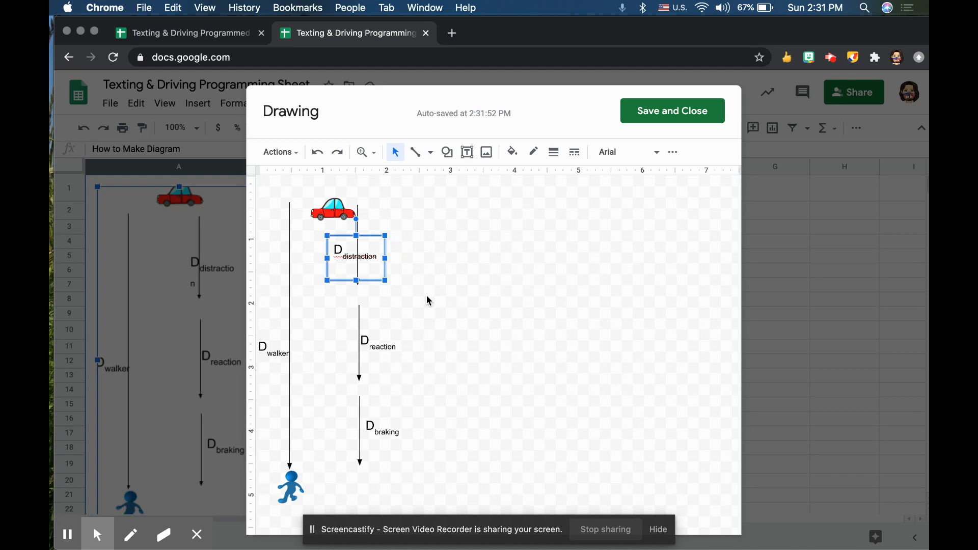
{"action": "left_click", "coordinate": [661, 113]}
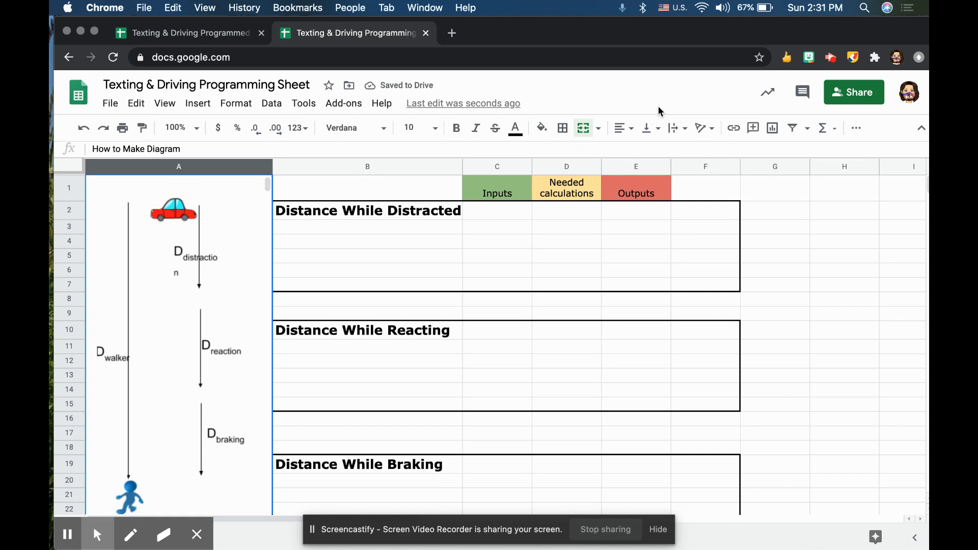
Reopen the drawing, widen the D-distraction text box to the right, and save and close the drawing.
{"action": "left_click", "coordinate": [216, 280]}
{"action": "double_click", "coordinate": [215, 281]}
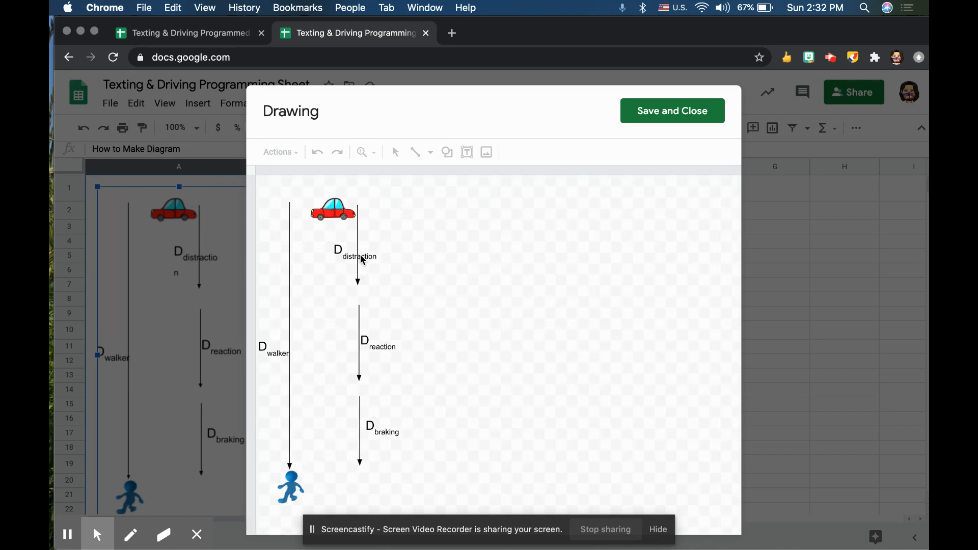
{"action": "left_click", "coordinate": [363, 260]}
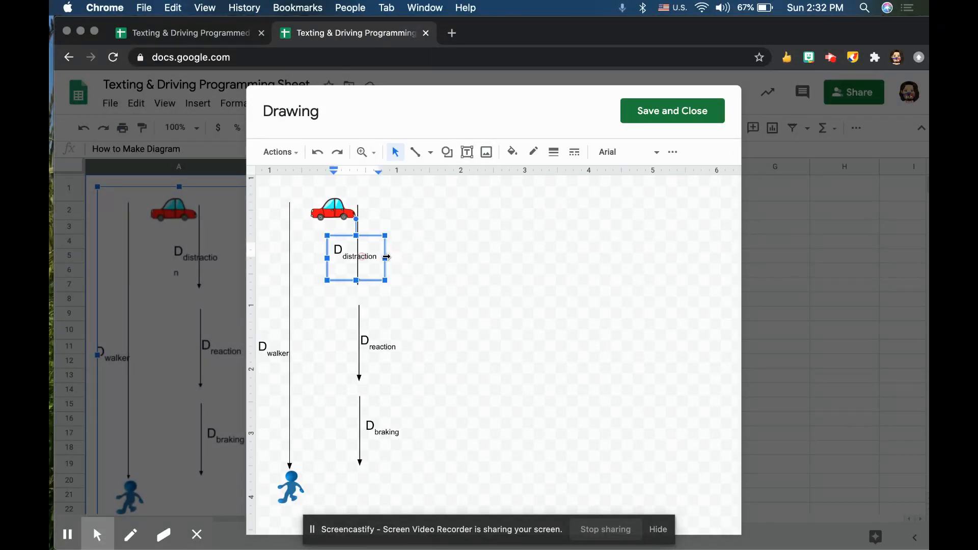
{"action": "left_click_drag", "start_coordinate": [395, 256], "coordinate": [405, 257]}
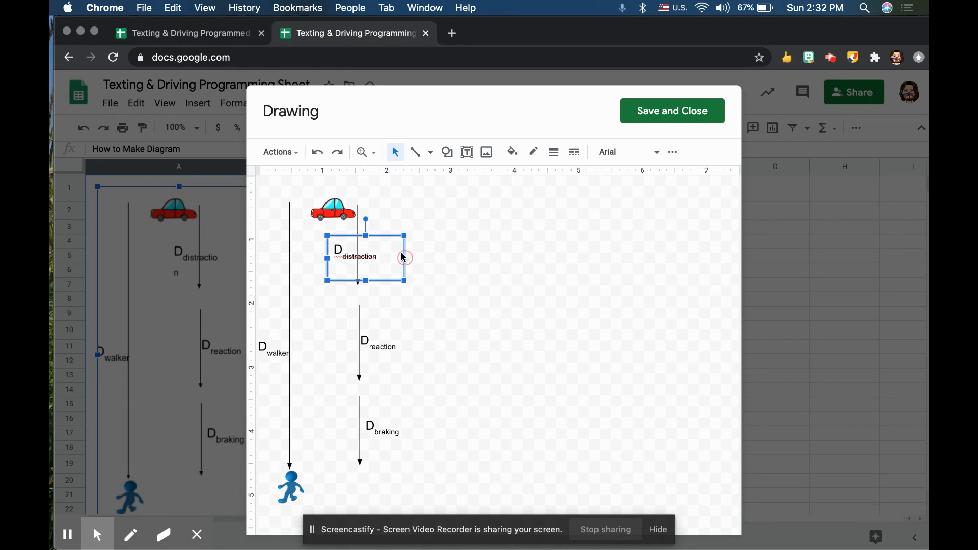
{"action": "left_click", "coordinate": [633, 117]}
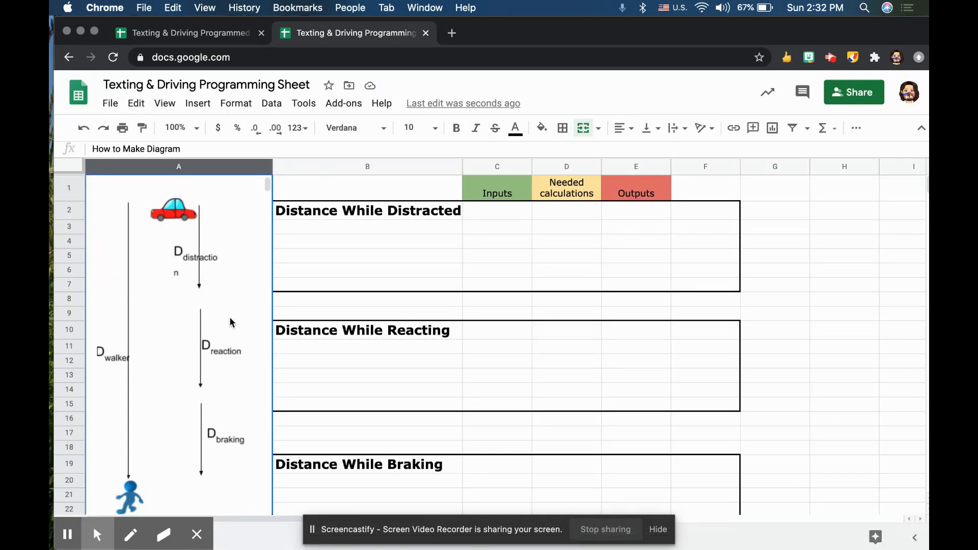
{"action": "scroll", "coordinate": [222, 328], "scroll_direction": "down", "scroll_amount": 1}
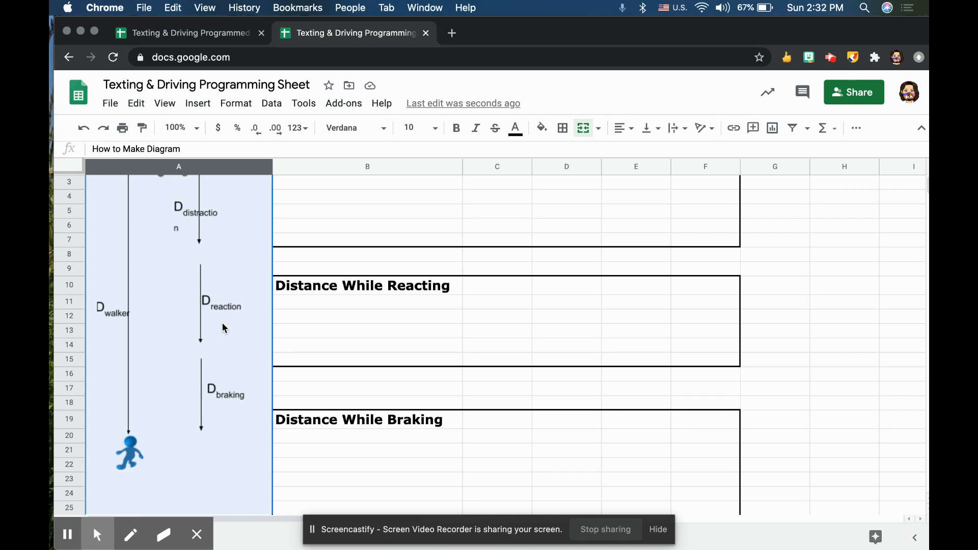